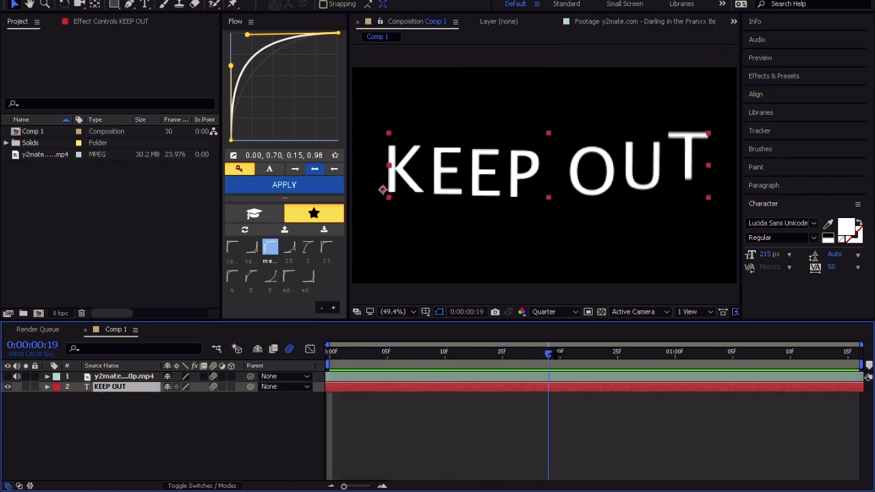
Preview the KEEP OUT animation from the first frame and move the y2mate video layer below the text layer
key(ctrl+z)
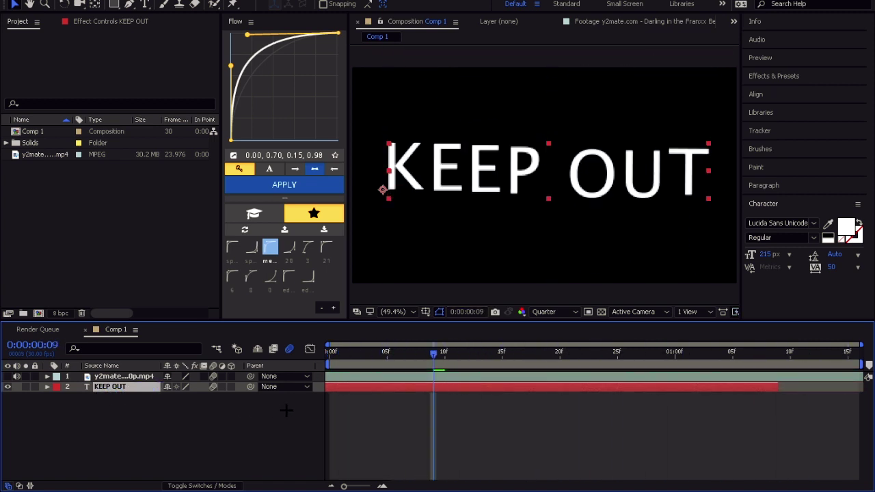
key(space)
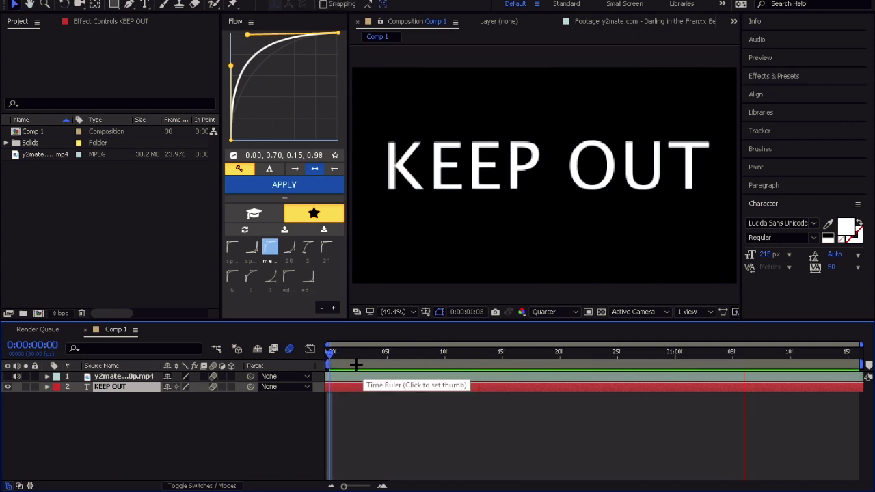
drag(333, 355, 304, 363)
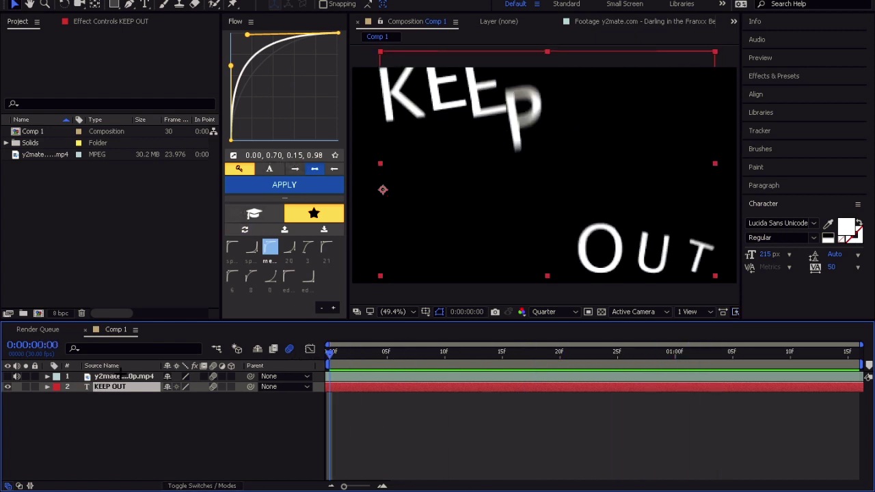
drag(122, 377, 116, 397)
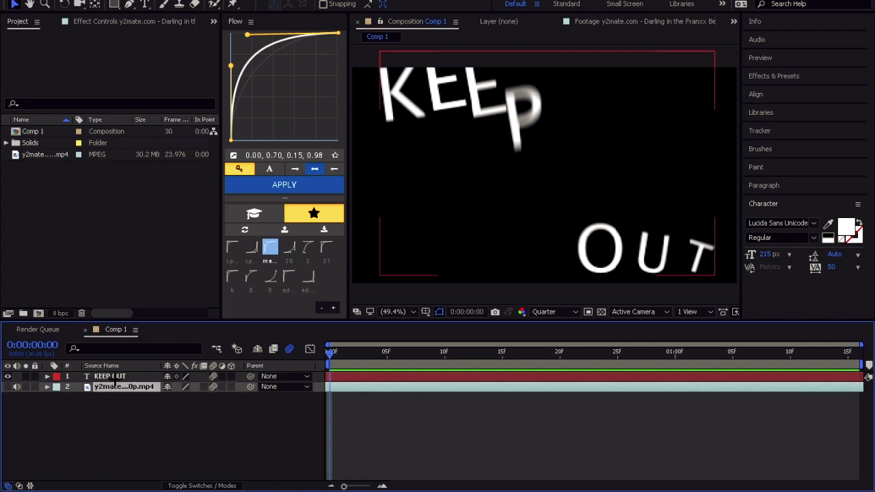
click(107, 419)
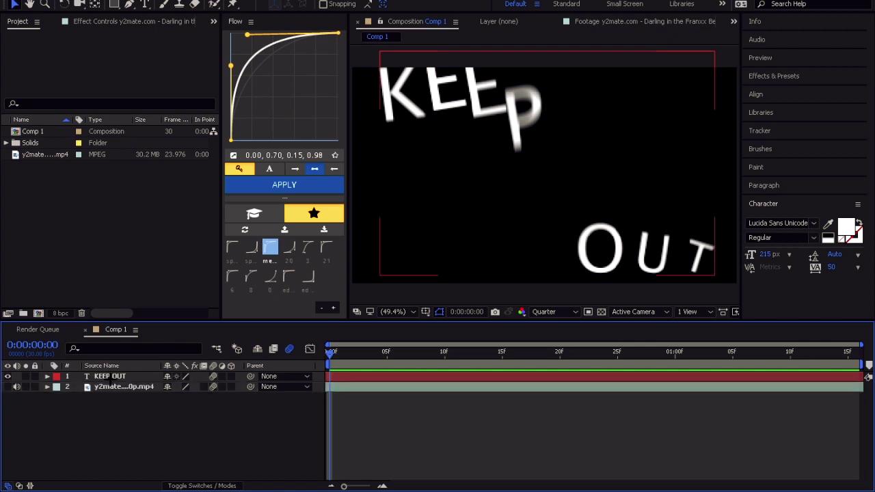
Add a two-node camera named Camera 1 with the 50mm preset above the KEEP OUT layer and preview the composition
click(110, 378)
right_click(146, 423)
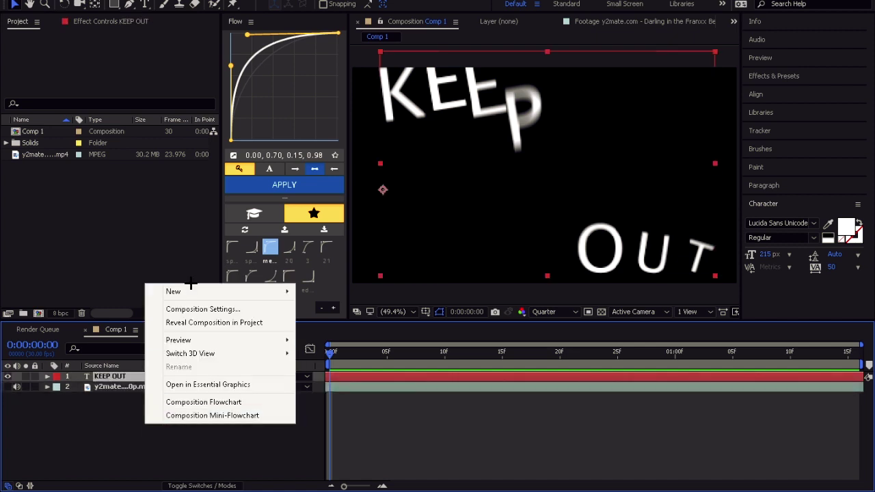
mouse_move(219, 292)
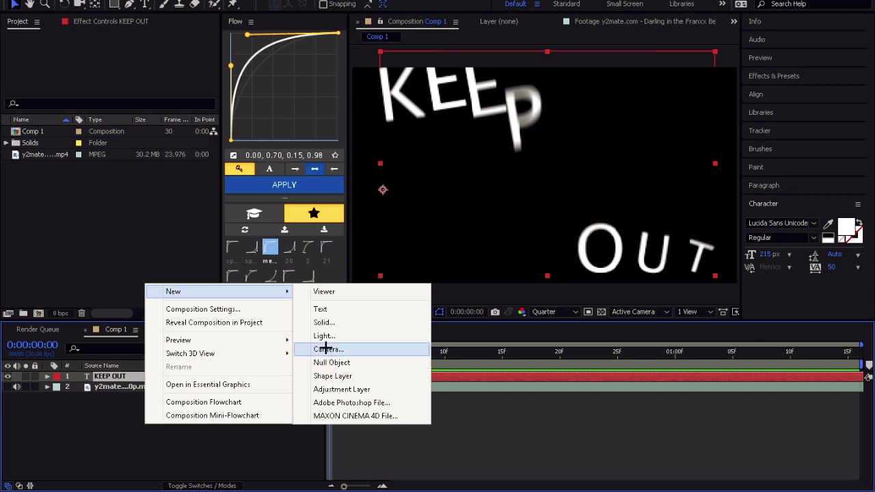
click(326, 348)
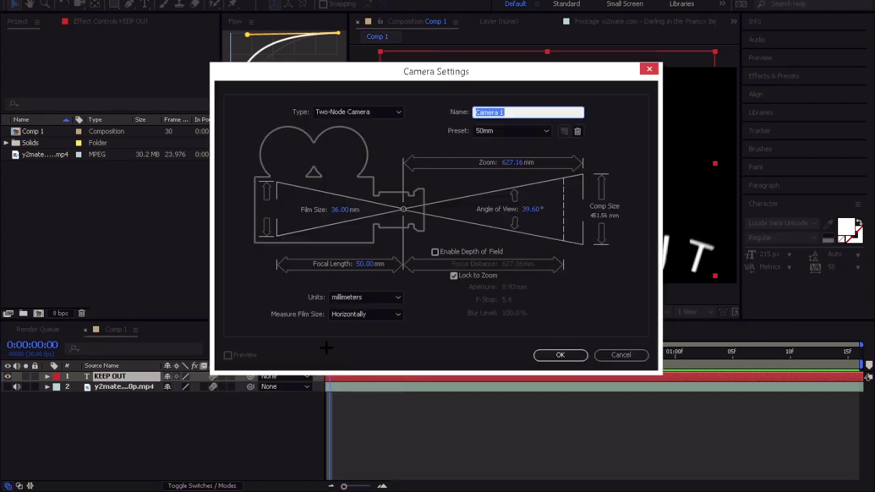
click(560, 354)
drag(347, 357, 340, 370)
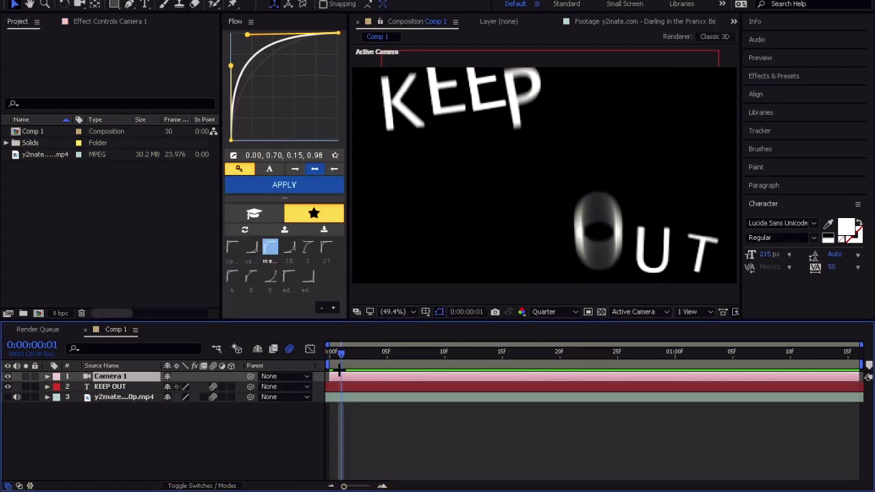
key(space)
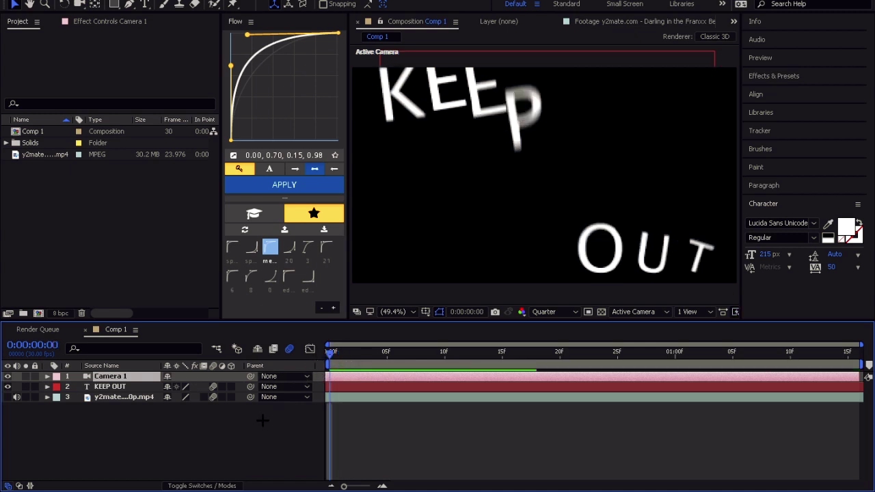
Make the KEEP OUT text layer and the y2mate video layer 3D, keeping motion blur enabled
click(137, 390)
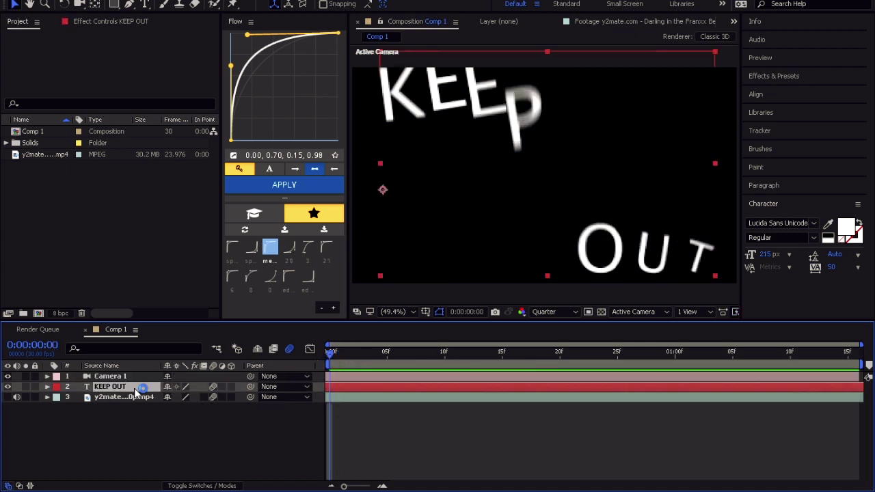
click(230, 387)
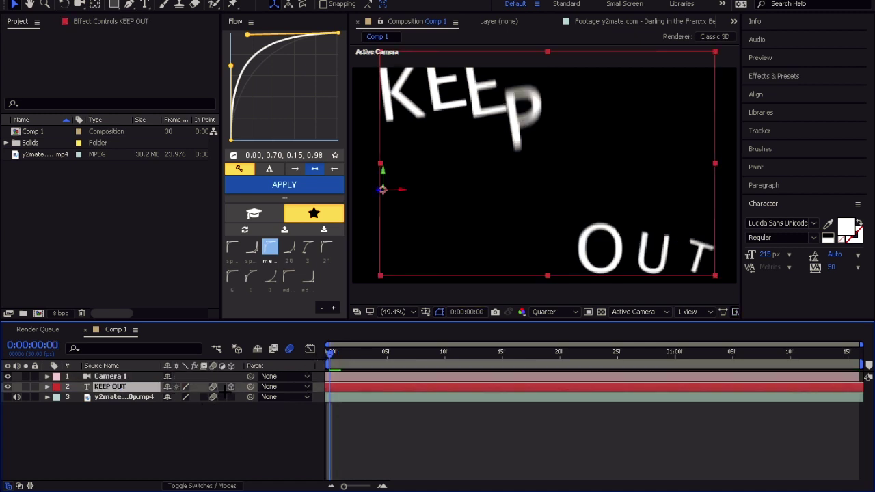
click(130, 398)
click(230, 397)
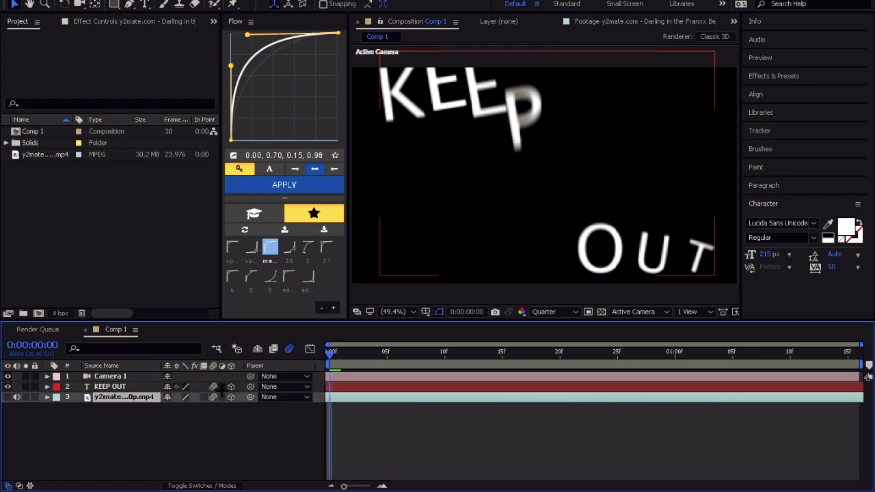
click(213, 387)
click(212, 387)
click(291, 350)
click(348, 406)
click(333, 381)
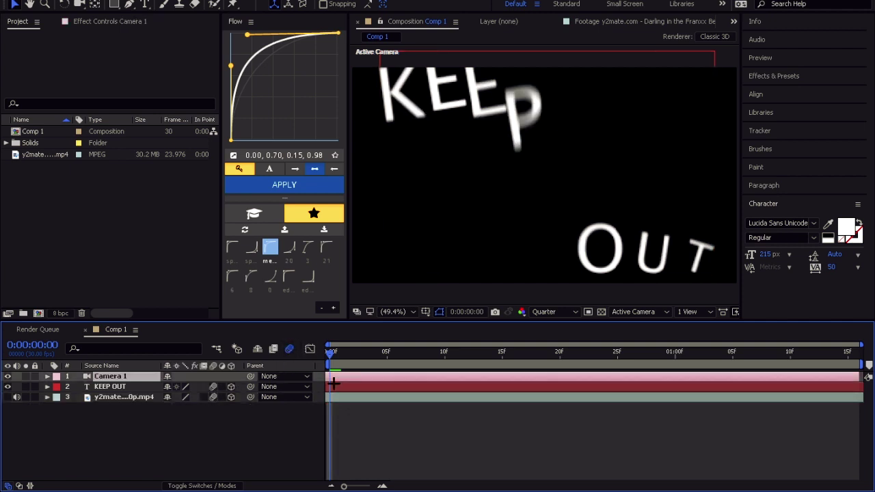
Add an adjustment layer above the camera, duplicate it and make both adjustment layers 3D
right_click(202, 447)
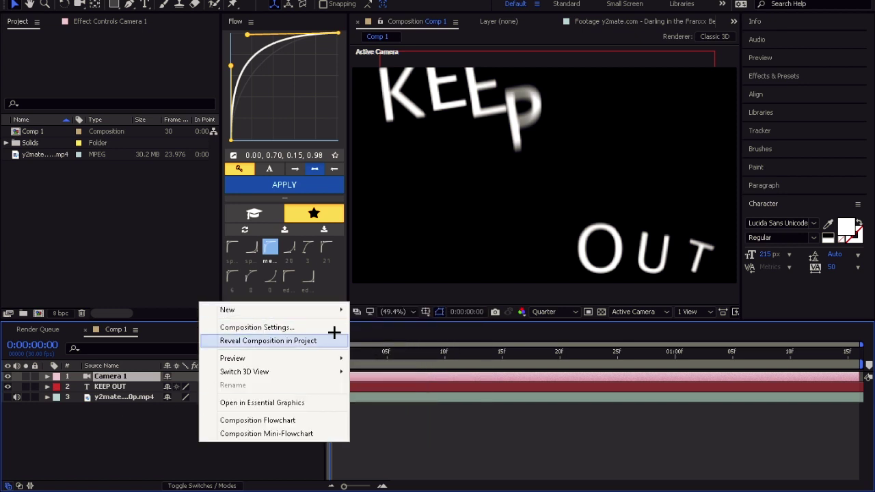
mouse_move(315, 310)
click(397, 405)
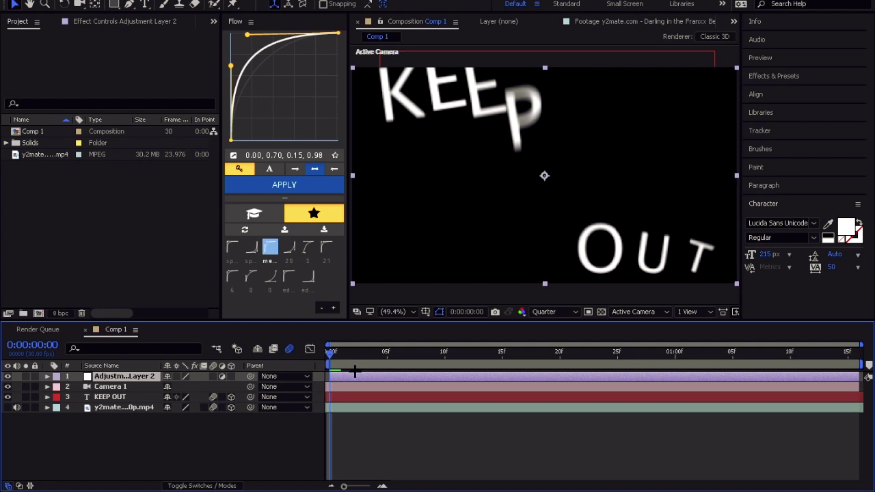
key(ctrl+d)
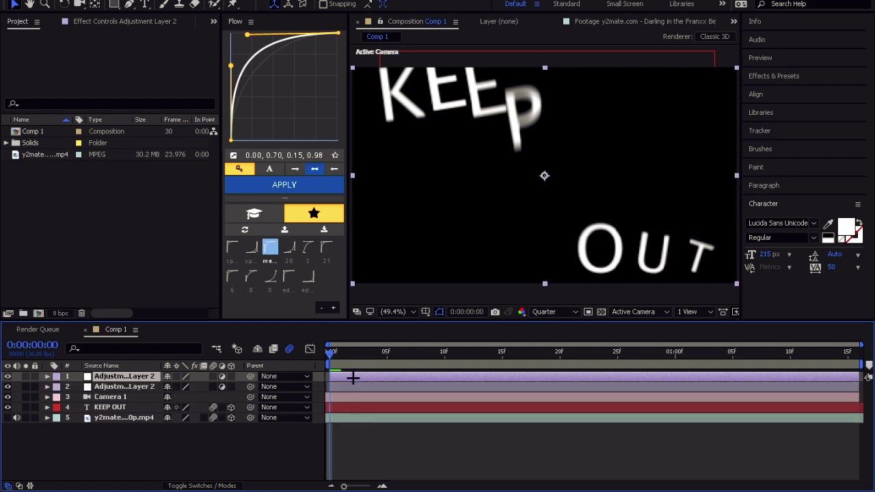
Parent Camera 1 to the lower adjustment layer and the lower adjustment layer to the upper one
click(129, 399)
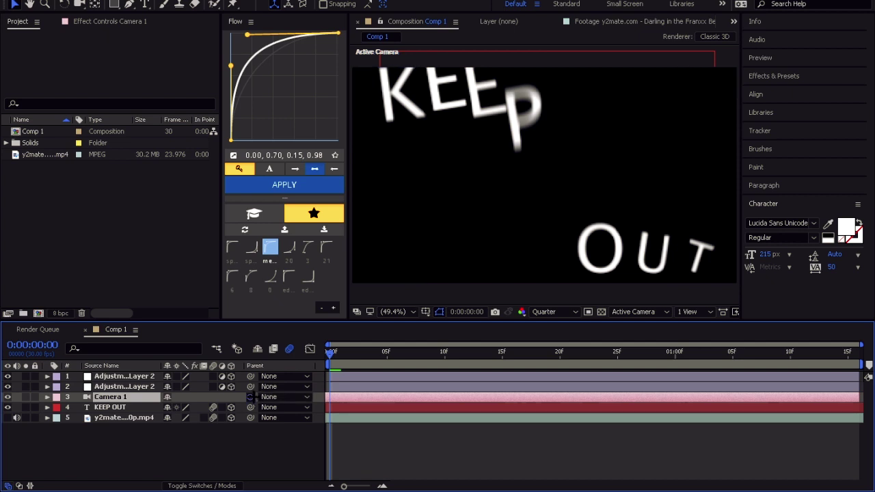
drag(251, 396, 251, 377)
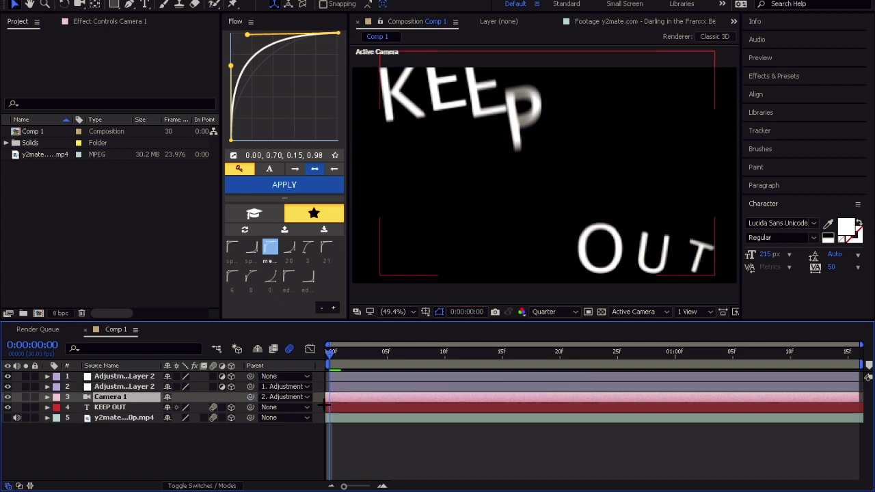
Keyframe the lower adjustment layer's Position at frame 0, shifting X to a negative value and Z to 834
click(352, 390)
key(p)
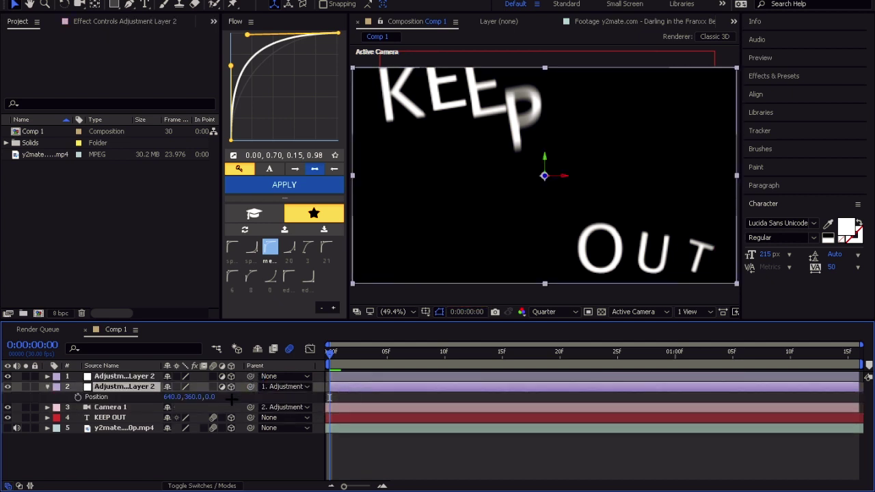
click(77, 397)
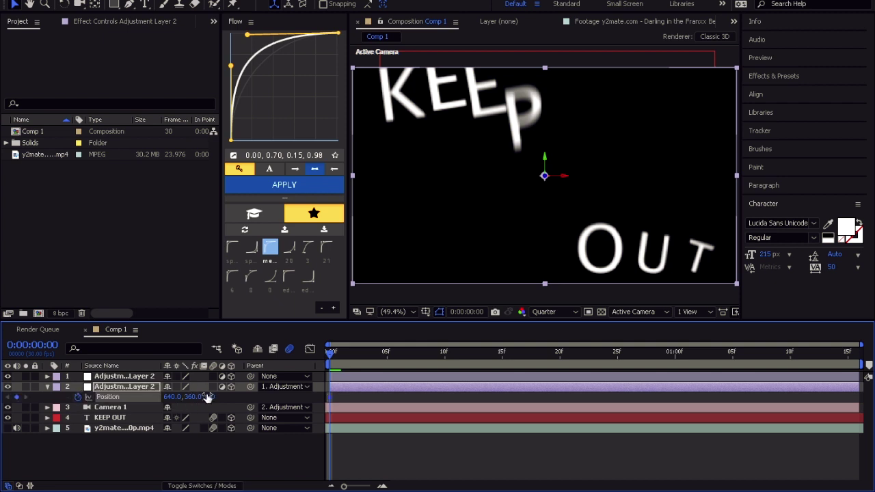
drag(209, 396, 287, 397)
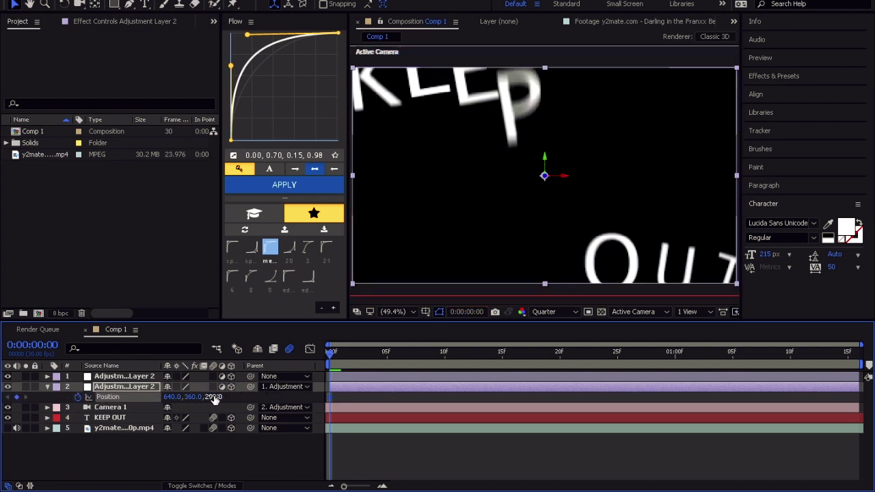
drag(171, 397, 300, 398)
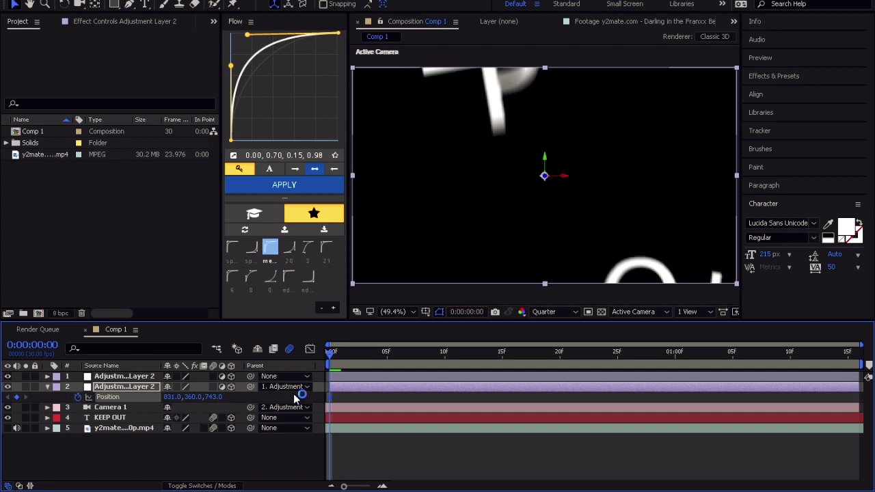
drag(172, 396, 21, 400)
drag(212, 398, 274, 398)
drag(176, 398, 48, 400)
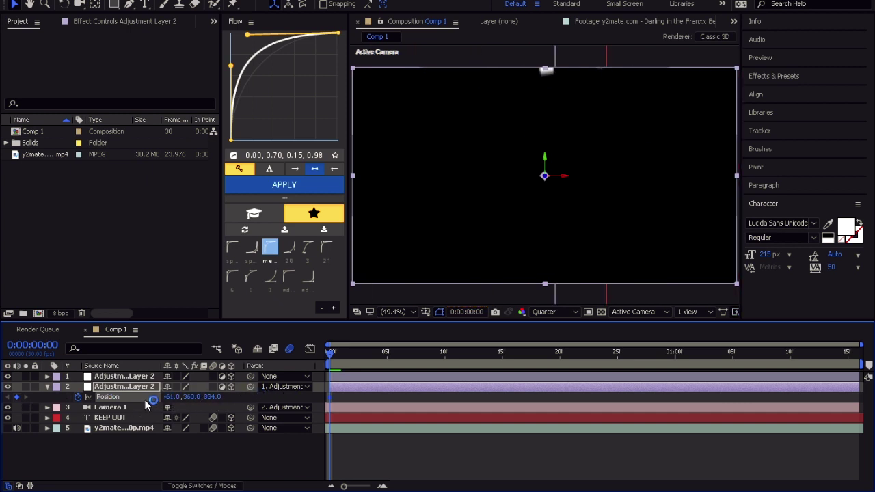
drag(146, 405, 117, 405)
Reset the lower adjustment layer's Position to 640, 360, 0 at 0:00:01:10 and apply the Flow easing curve to the move
drag(333, 354, 791, 364)
right_click(116, 400)
click(143, 367)
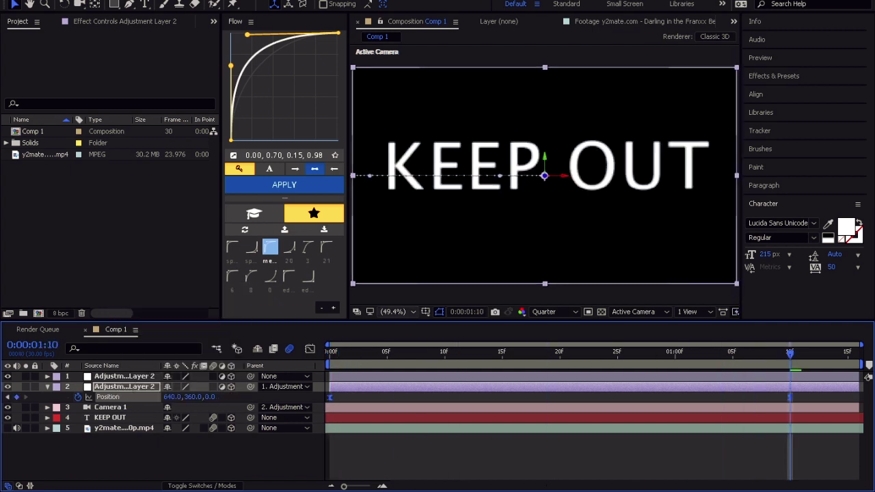
click(292, 188)
Set a starting Position keyframe on the upper adjustment layer at 0:00:00:14
drag(340, 358, 489, 361)
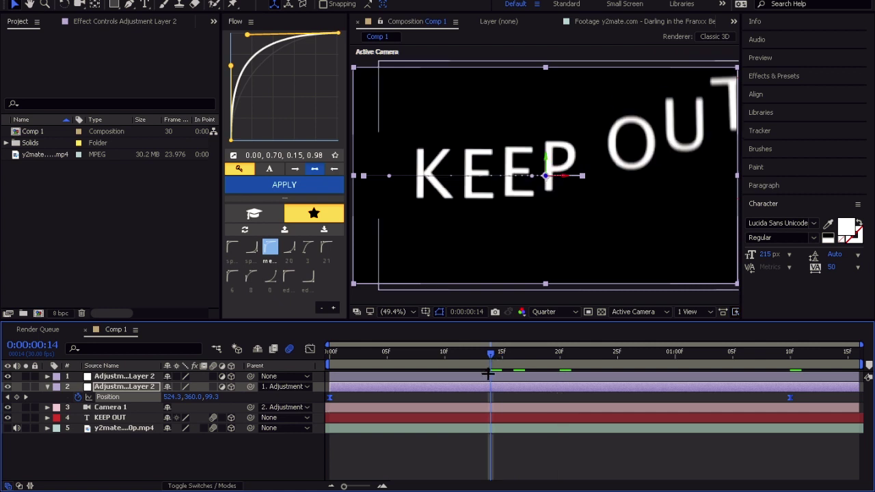
click(485, 375)
key(s)
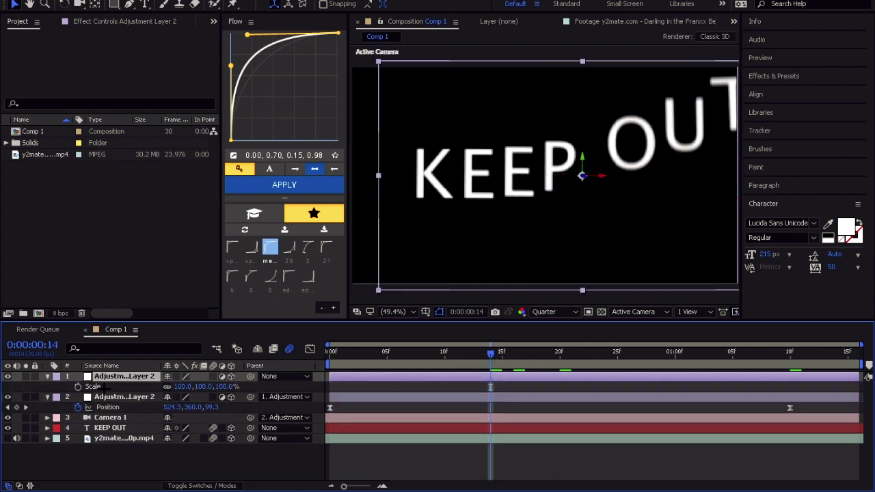
key(p)
click(78, 387)
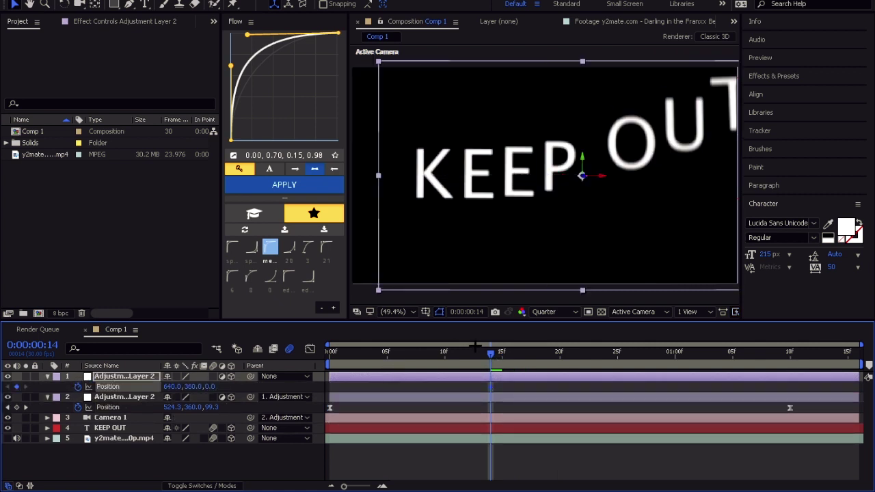
At 0:00:01:15, set the upper adjustment layer's Position to about 799, 338, 1883 so the camera flies through the letter O
key(space)
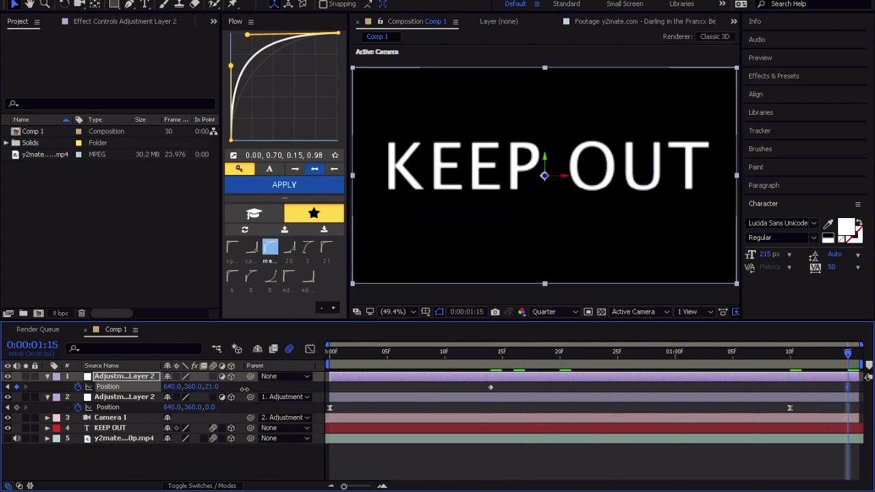
drag(244, 389, 428, 389)
drag(214, 387, 304, 387)
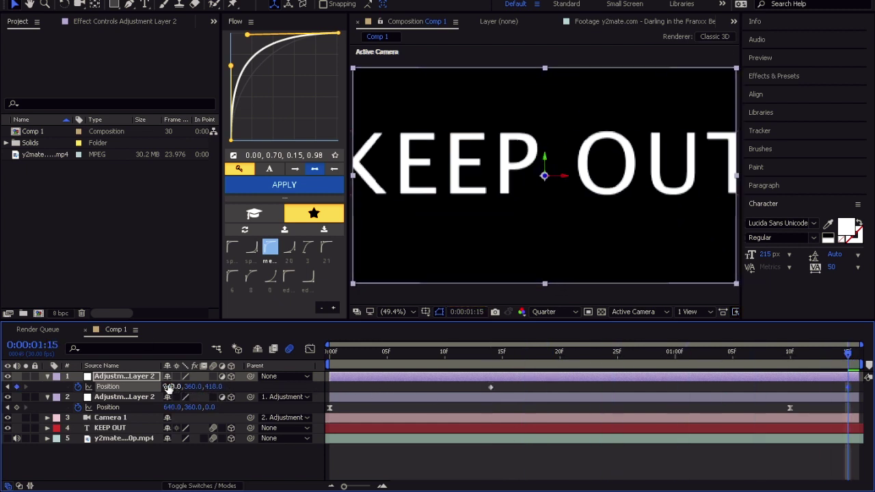
drag(167, 386, 301, 387)
drag(174, 388, 81, 389)
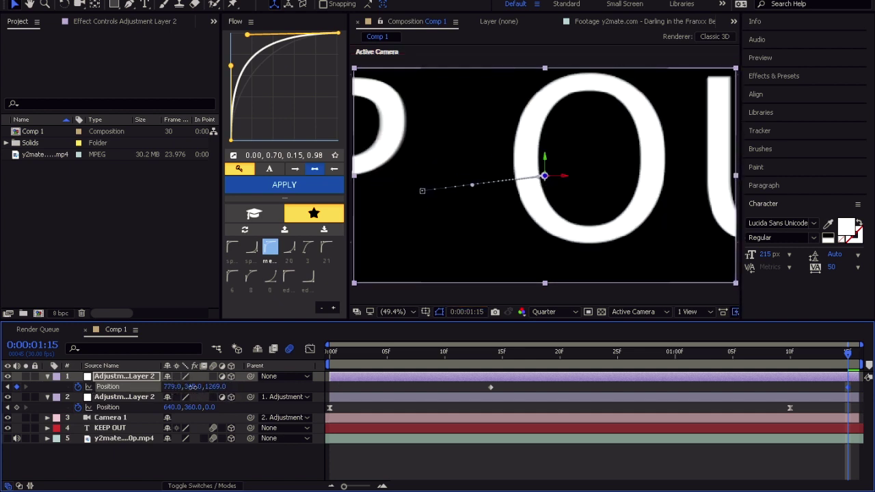
drag(193, 387, 260, 389)
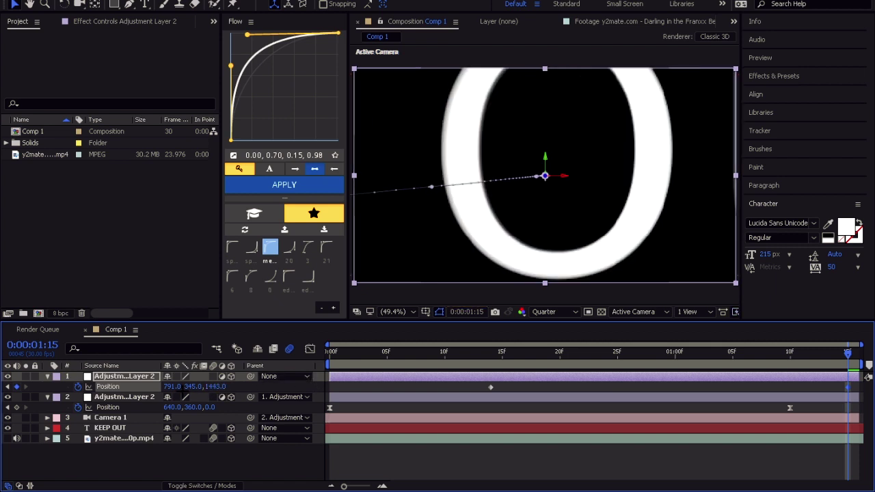
drag(185, 388, 261, 380)
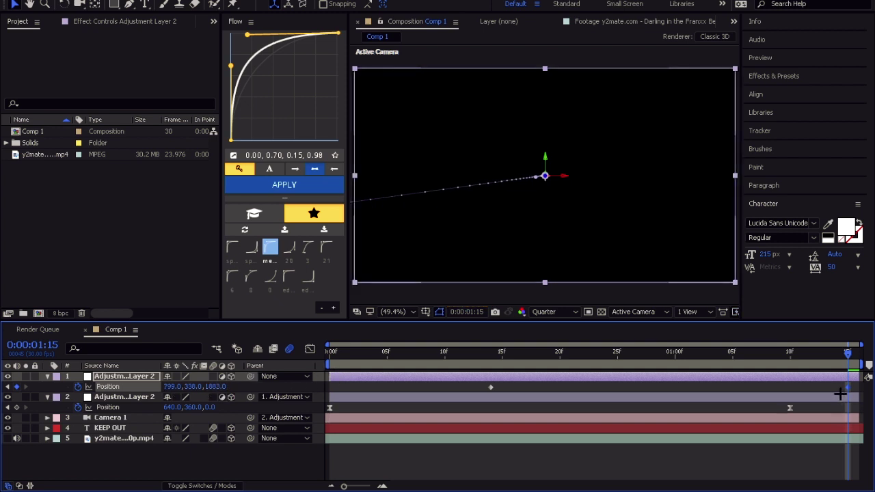
Move the upper adjustment layer's last Position keyframe to the composition's end and reshape its speed curve to peak early with a long ease-out
drag(848, 388, 859, 388)
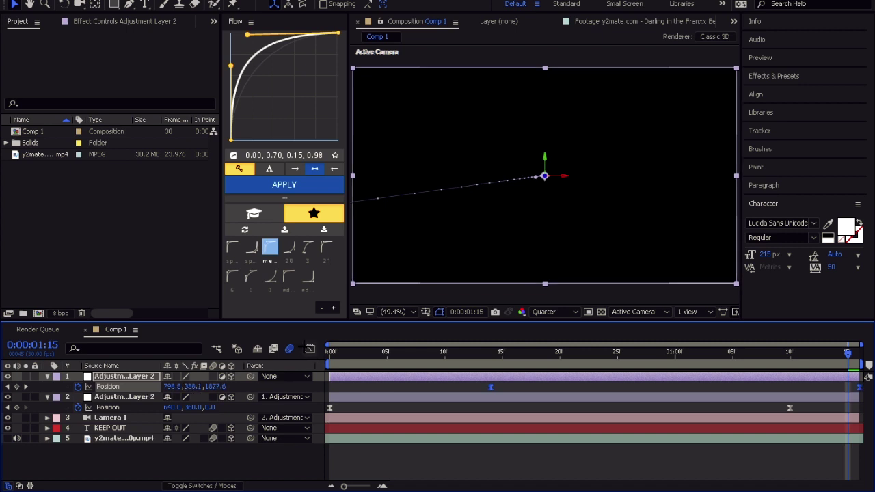
click(309, 349)
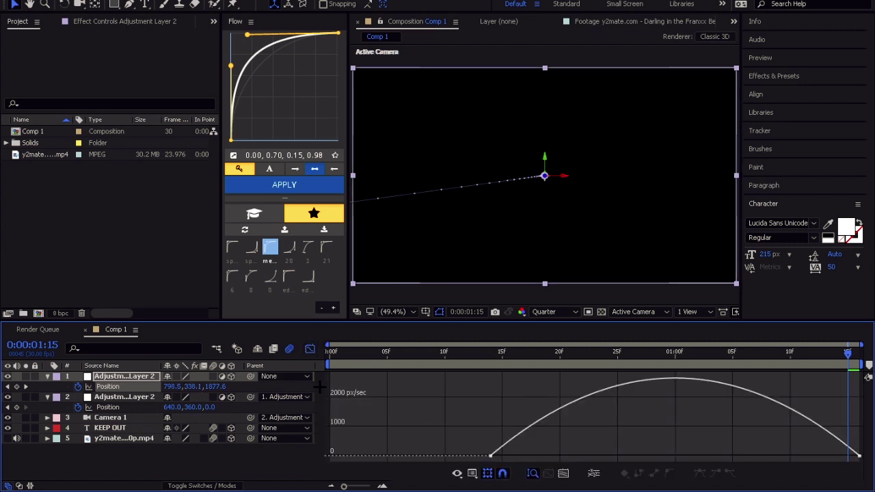
drag(463, 373, 564, 464)
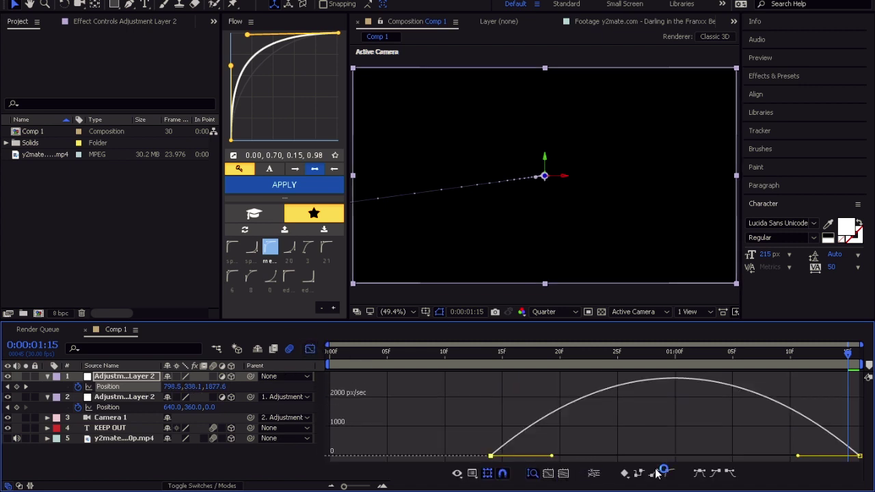
drag(796, 458, 757, 456)
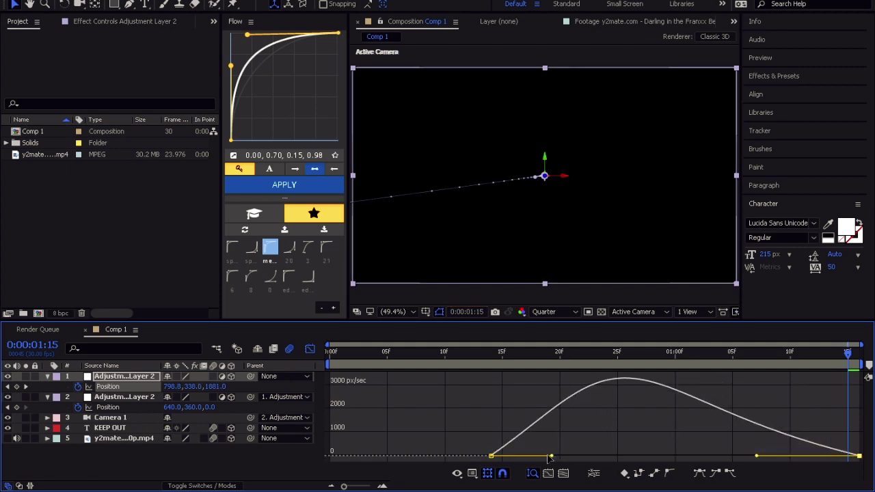
drag(551, 457, 541, 457)
click(755, 456)
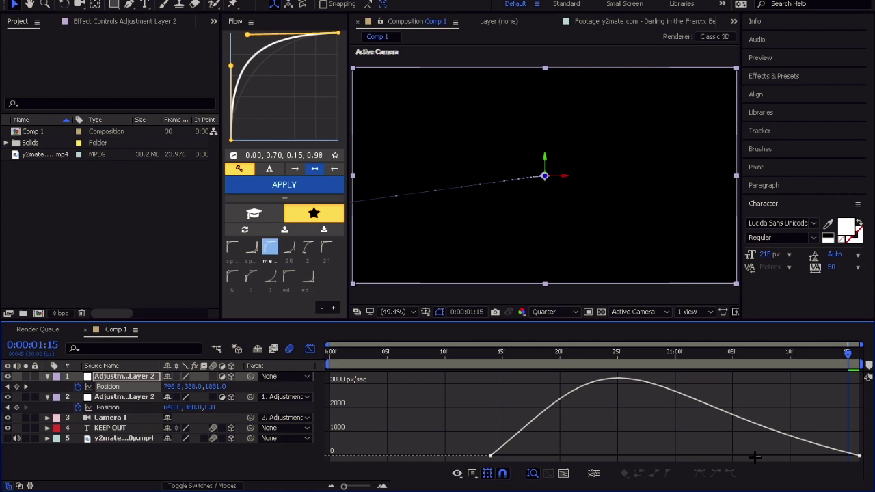
click(859, 457)
drag(752, 456, 745, 456)
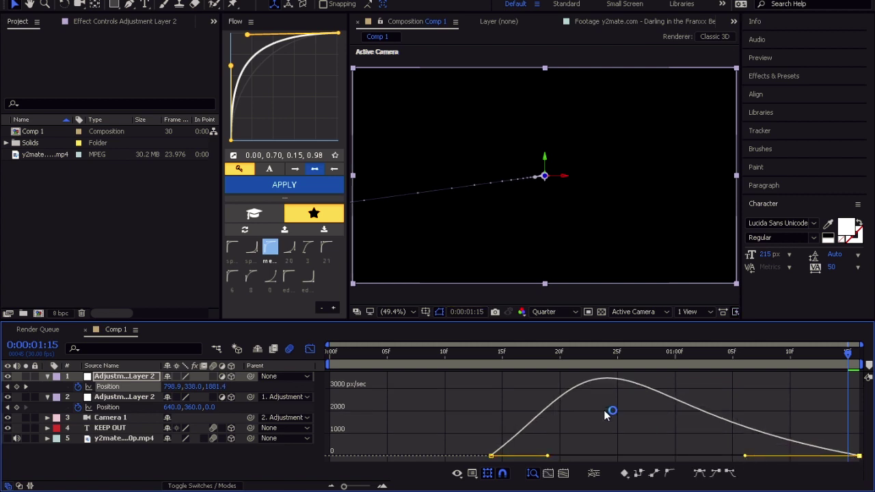
Preview the eased camera move from the first frame and check the framing of the letter O at 0:00:01:02
key(Home)
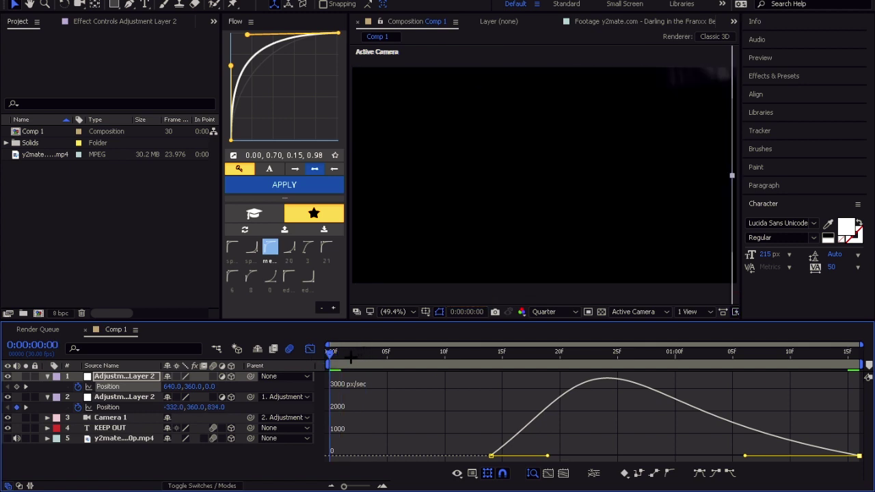
key(space)
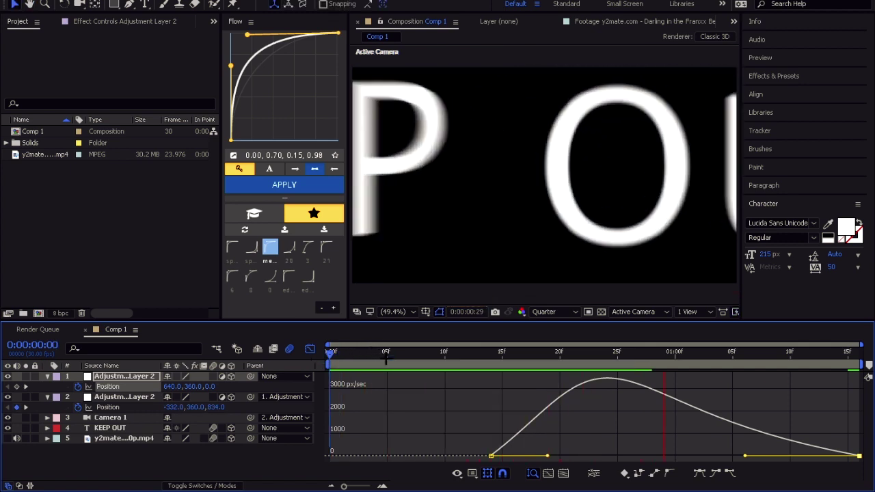
drag(438, 351, 697, 369)
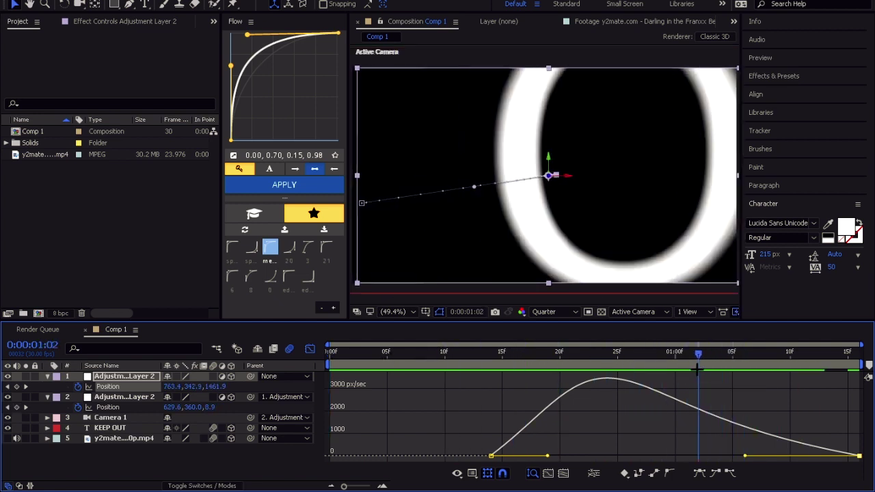
Set the upper adjustment layer's end Position X to 837, place that keyframe at the composition's end, and preview the move
click(309, 350)
drag(800, 357, 848, 388)
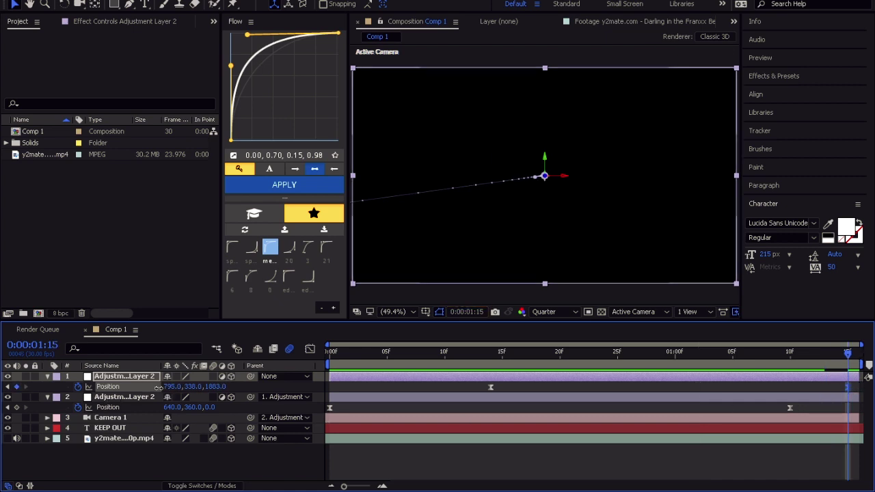
drag(158, 387, 188, 388)
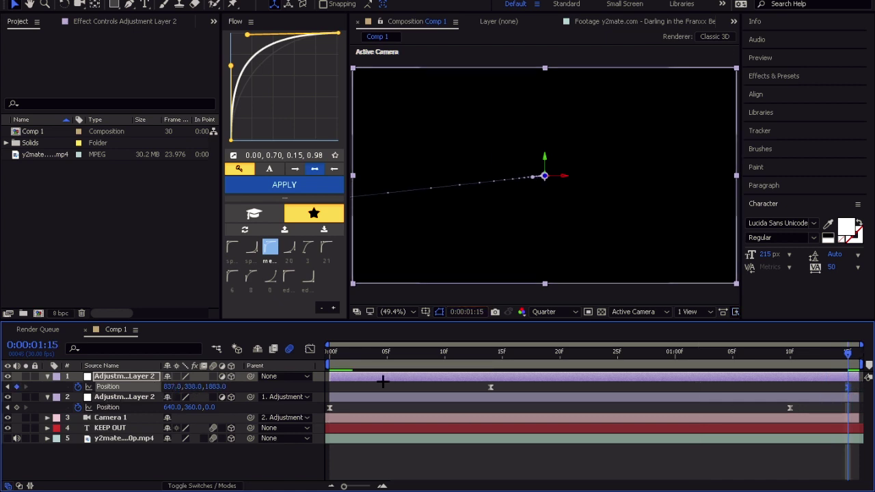
drag(490, 358, 748, 362)
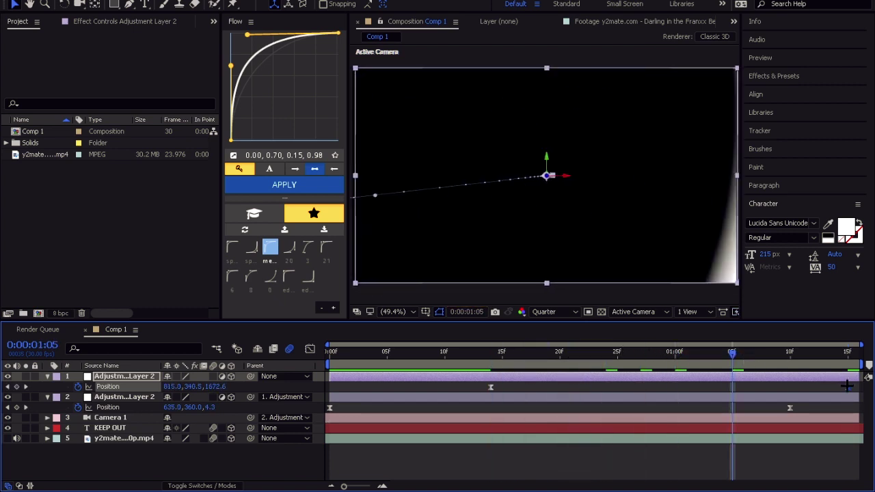
drag(852, 387, 856, 387)
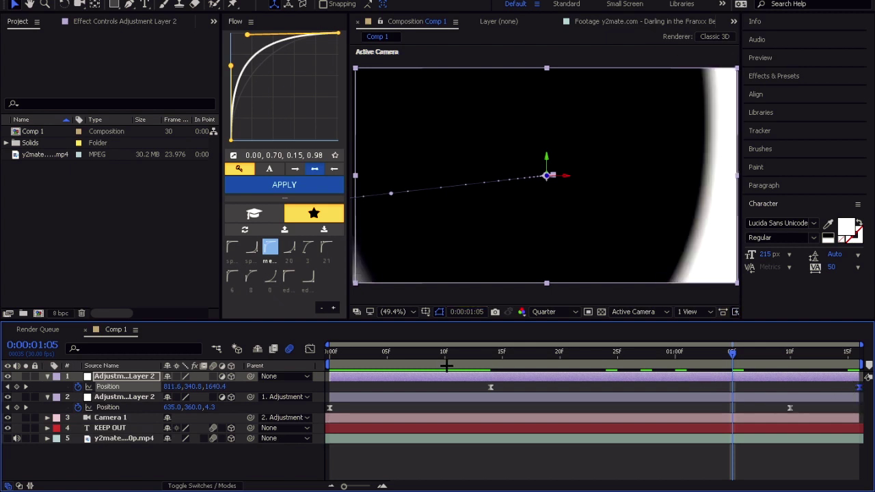
key(space)
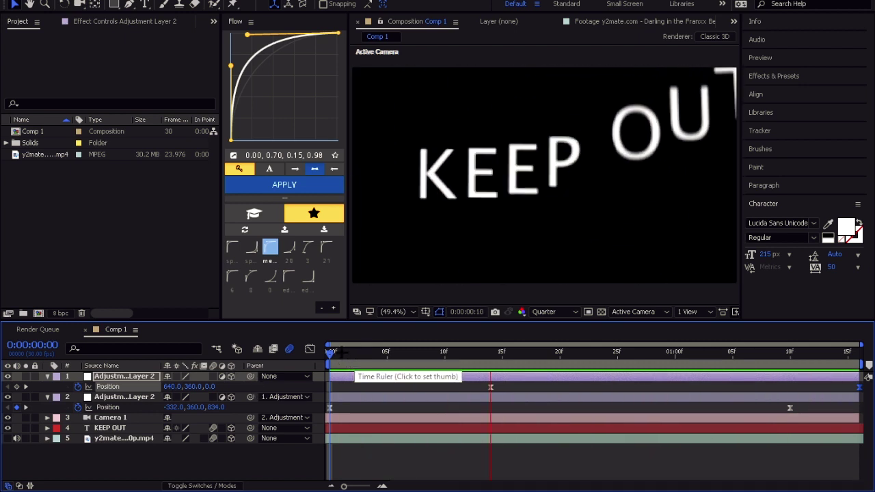
key(space)
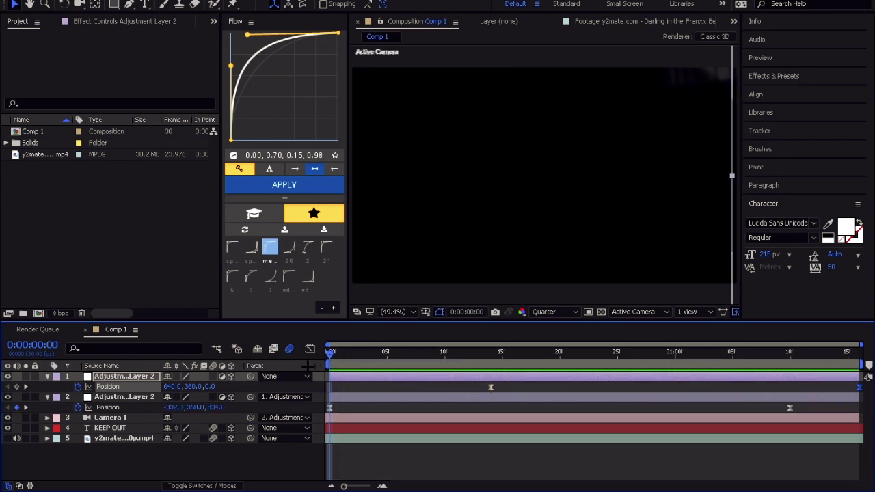
Make the video footage layer visible, check it along the camera move, and go to 0:00:00:17
click(331, 437)
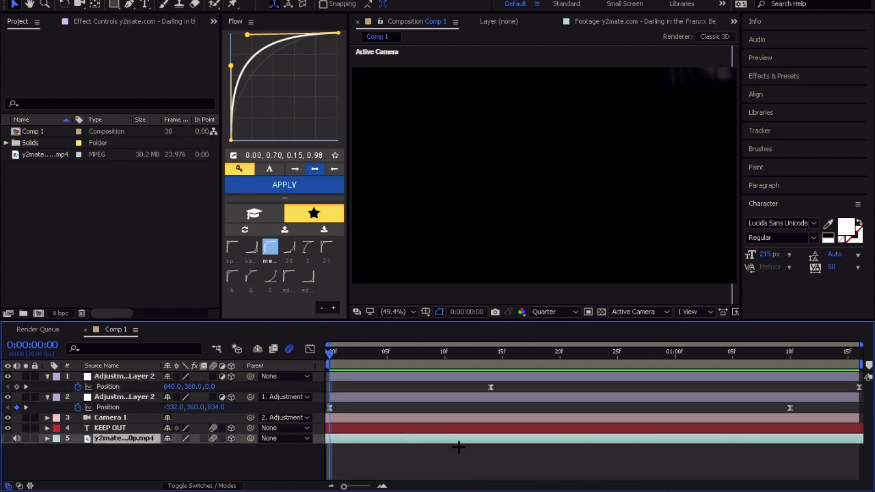
click(8, 438)
drag(605, 349, 750, 362)
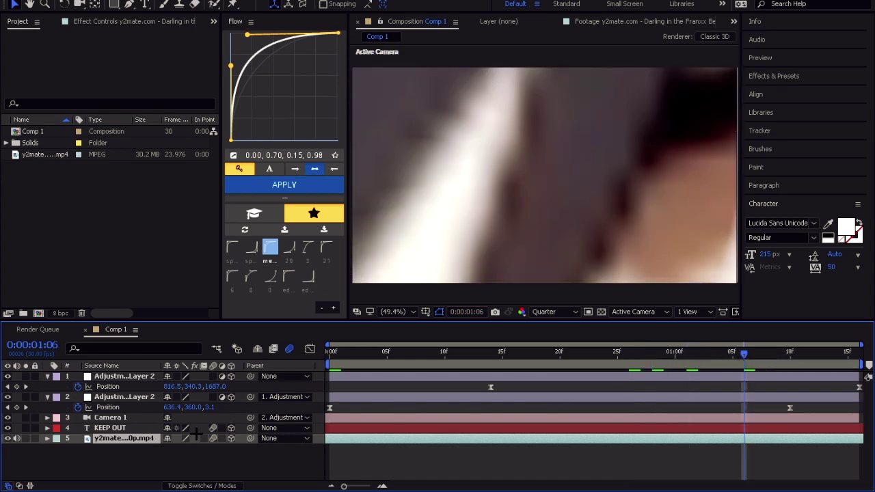
click(525, 353)
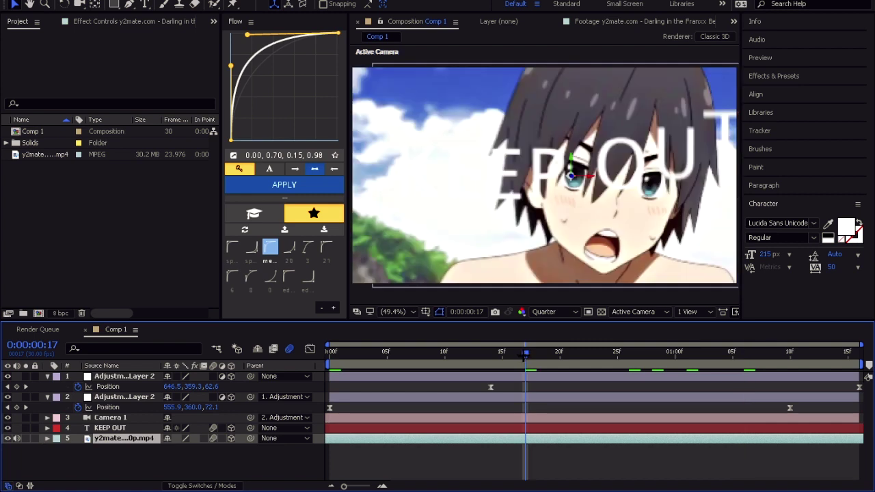
Push the video footage layer back behind the text by setting its Position Z to 843
key(p)
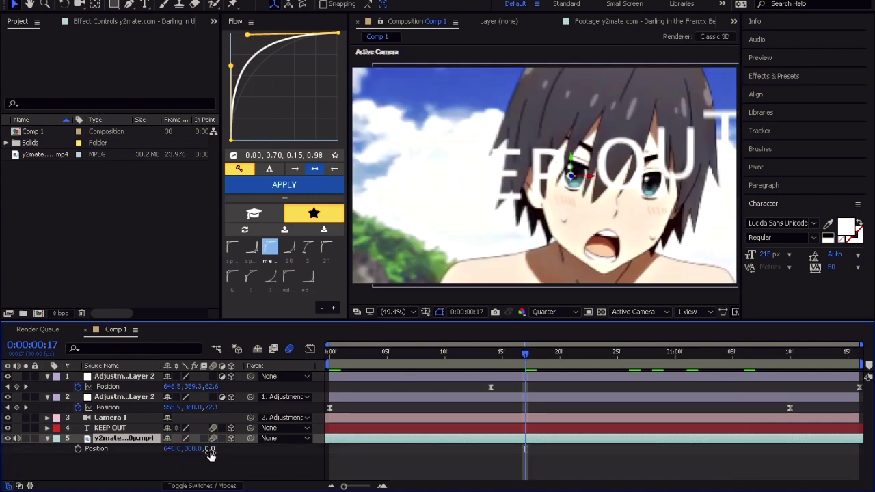
drag(210, 450, 213, 453)
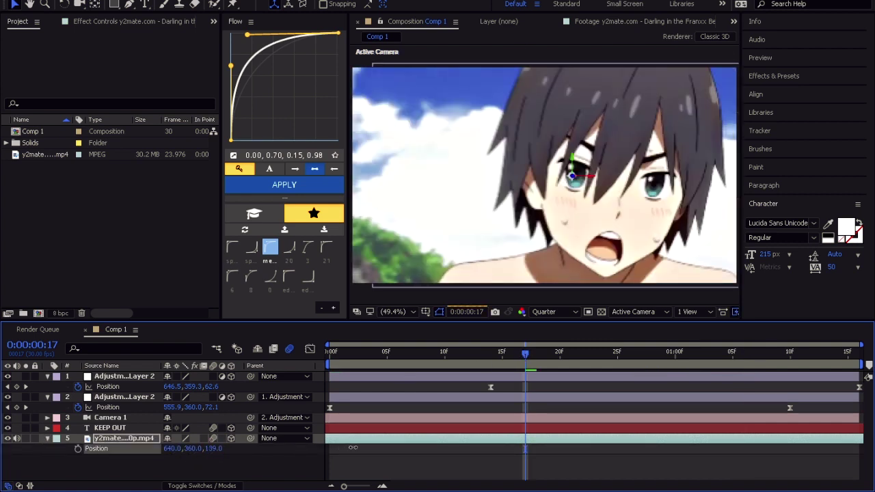
drag(353, 447, 317, 449)
drag(223, 451, 289, 449)
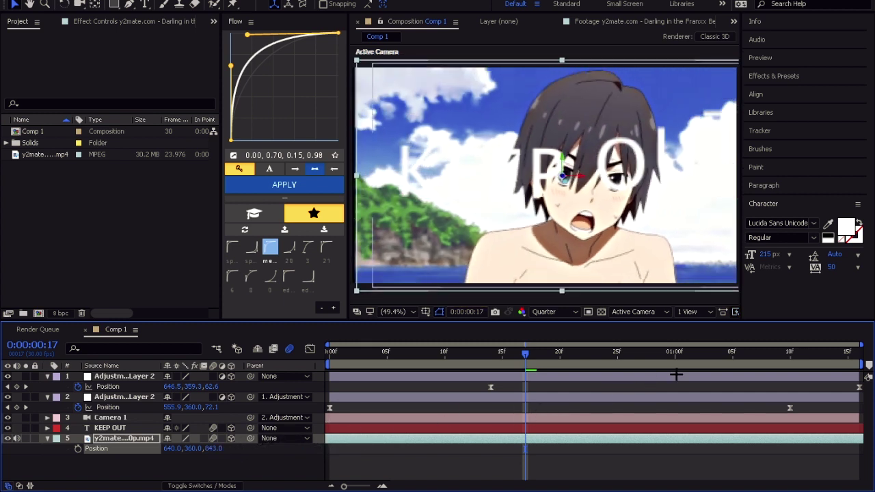
At 0:00:01:07, scale the footage layer to 35% and reposition it so it fills the camera view
click(755, 355)
click(98, 442)
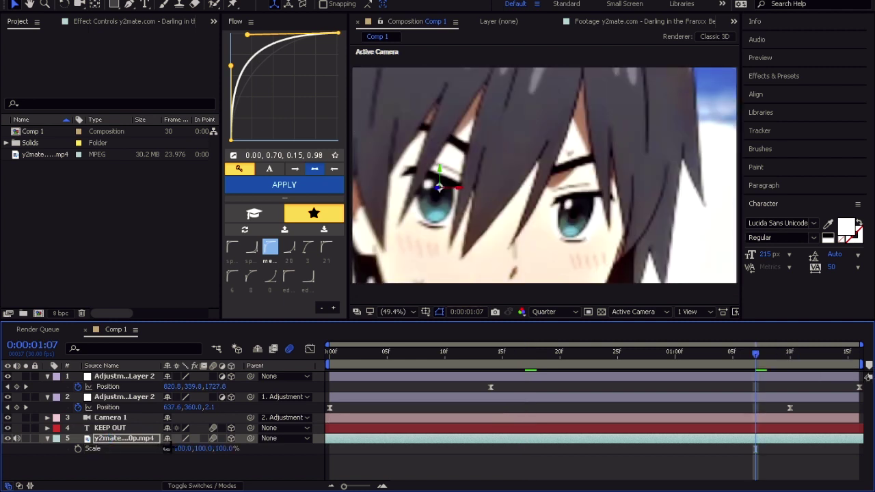
key(s)
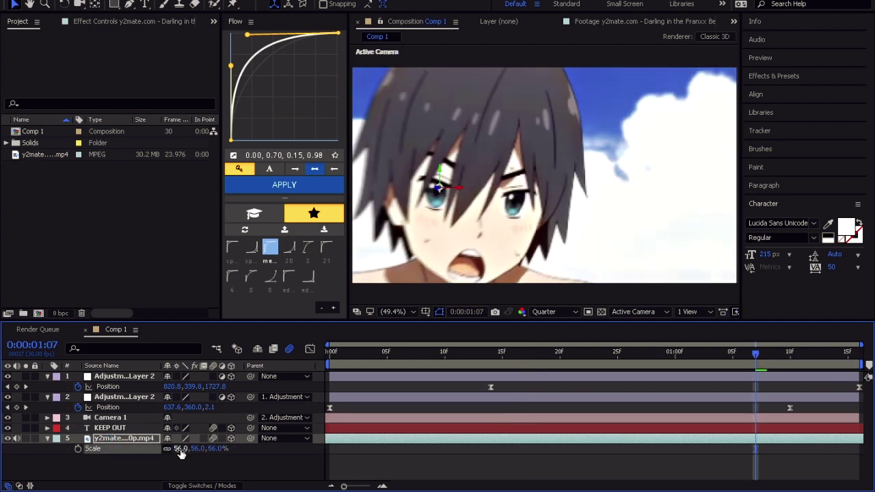
drag(180, 450, 172, 449)
drag(451, 256, 547, 254)
drag(171, 449, 178, 453)
drag(506, 257, 527, 247)
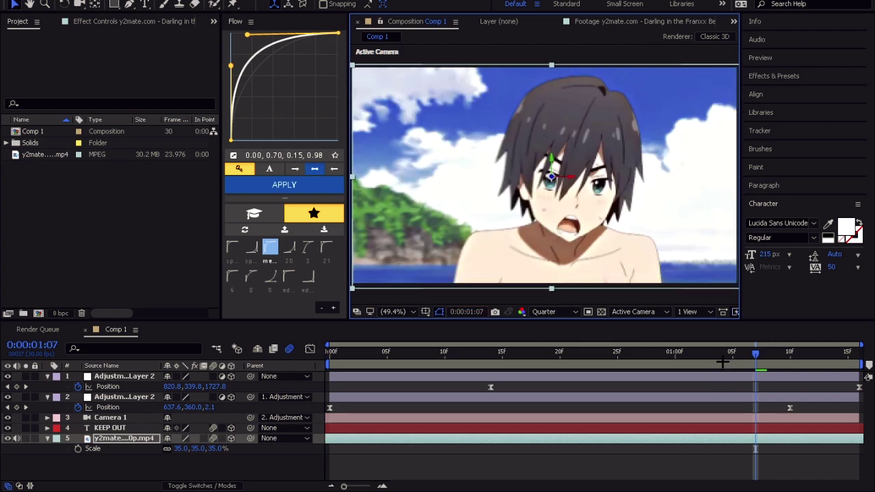
Check the footage behind the O on earlier frames, then scale it to 44% at 0:00:01:02 and shift it slightly left
drag(723, 362, 702, 363)
key(Page_Up)
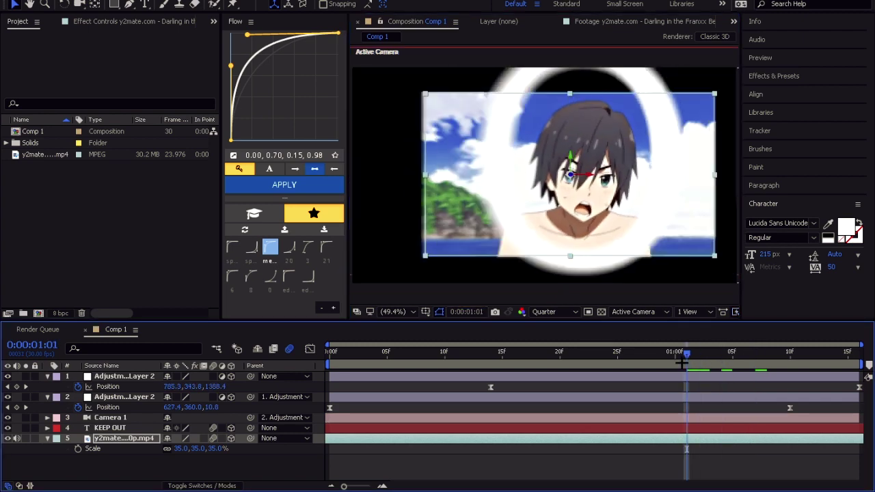
click(663, 354)
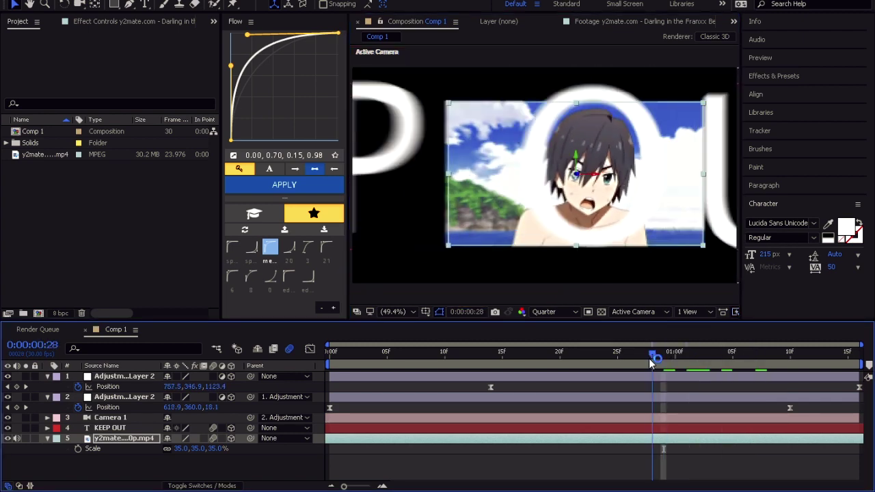
drag(651, 358, 609, 359)
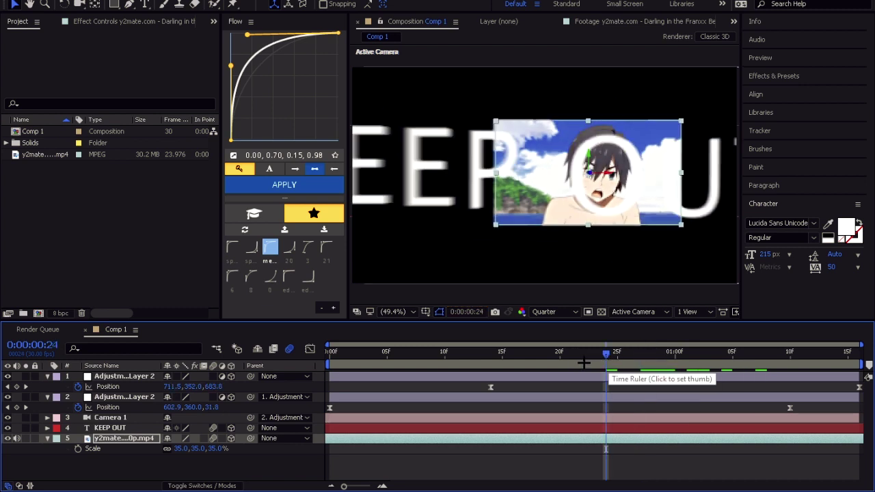
drag(551, 362, 698, 369)
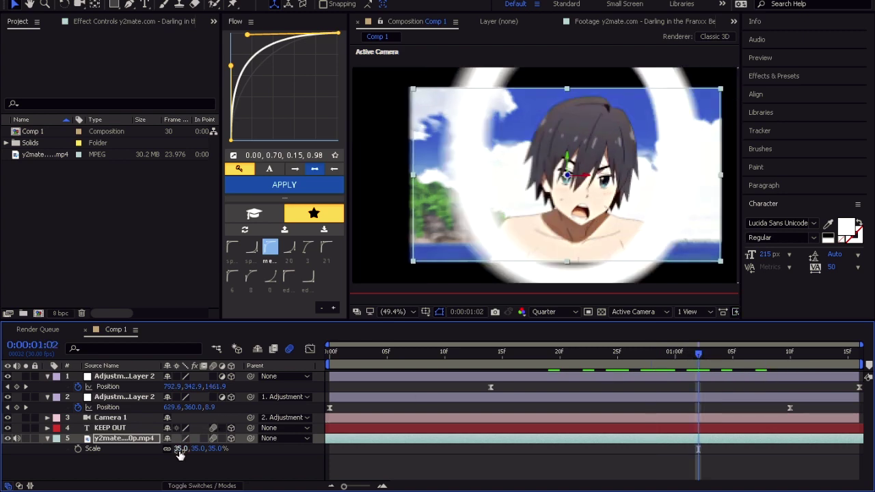
drag(179, 455, 527, 236)
Review the footage's framing through to 0:00:01:15 and preview the transition from the first frame
click(642, 354)
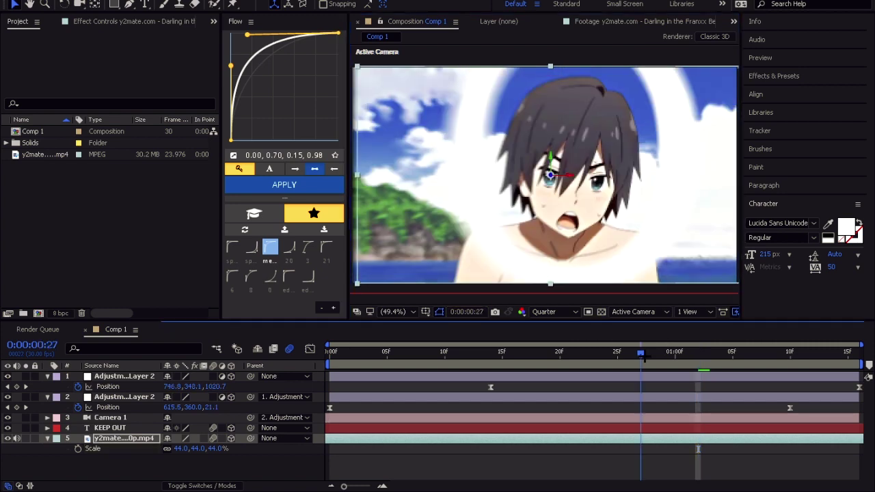
drag(641, 354, 847, 353)
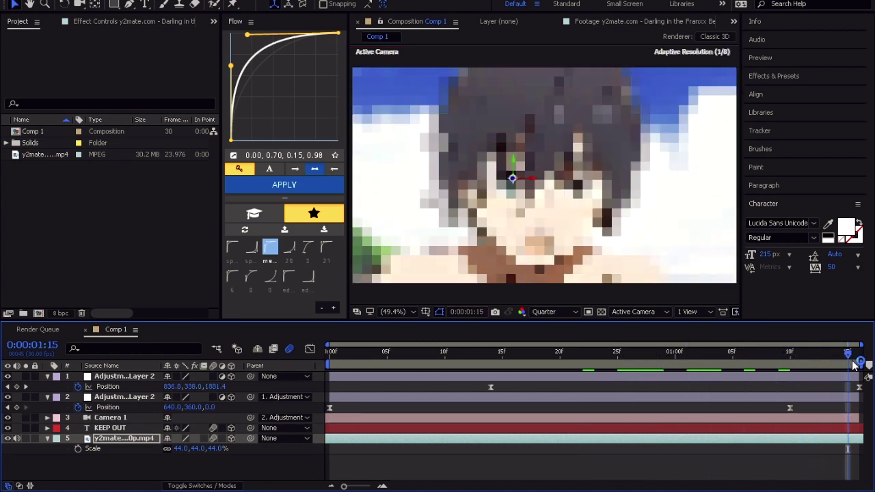
click(329, 353)
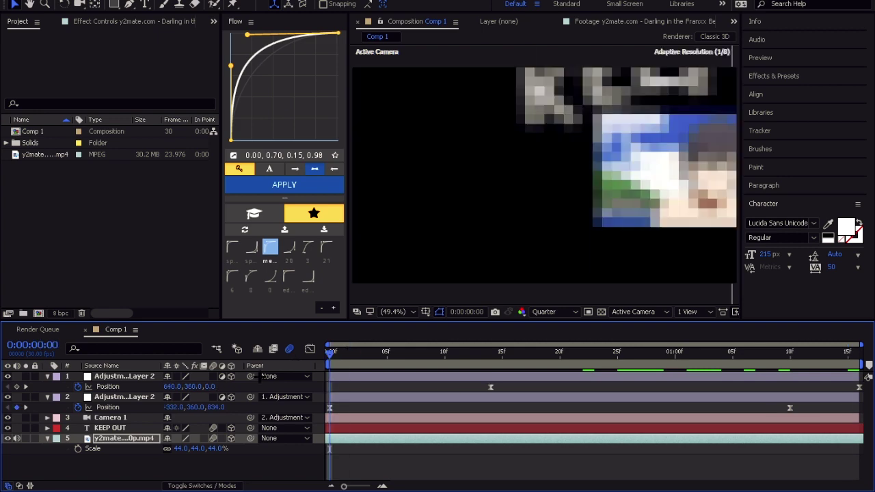
key(space)
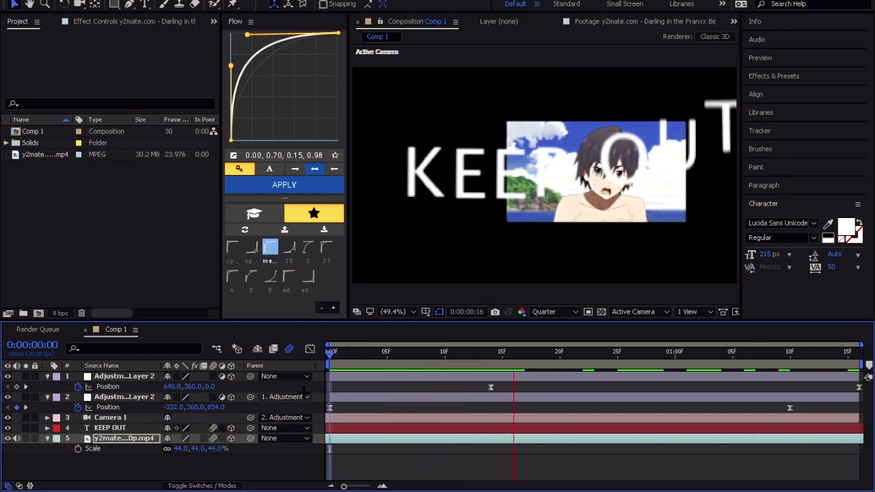
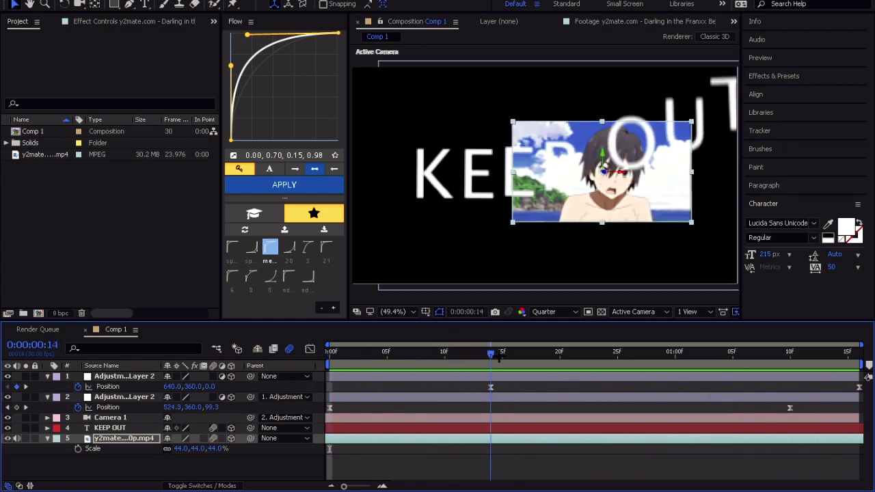
At 0:00:00:14, draw a closed Pen tool mask on the footage layer around the inside of the O
key(ctrl+v)
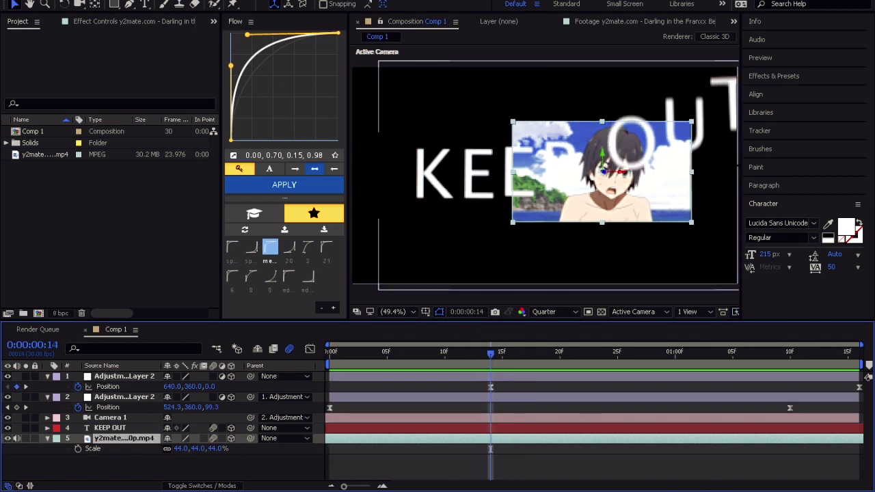
key(g)
click(611, 139)
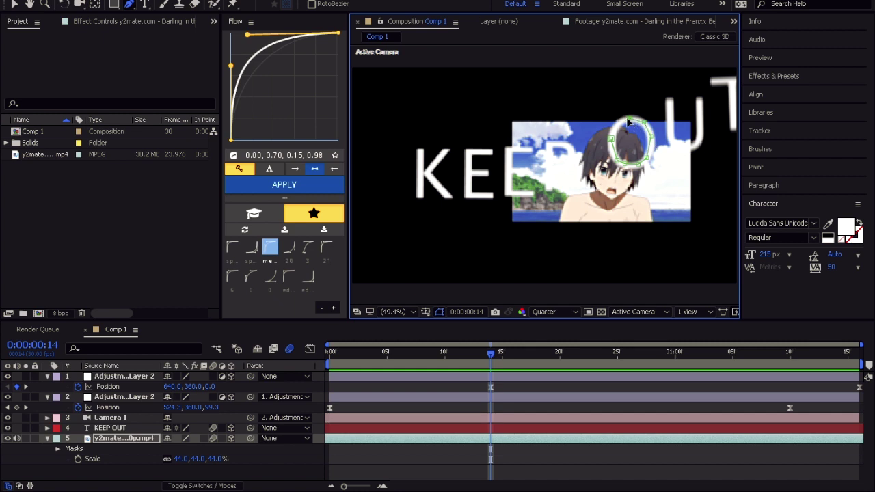
click(614, 142)
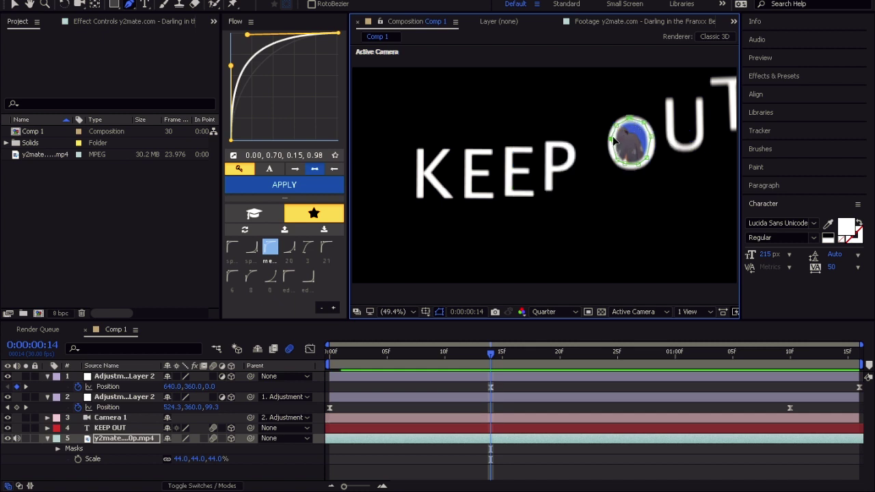
Set the footage mask's feather to 10 pixels
key(f)
click(178, 458)
text(10)
key(Return)
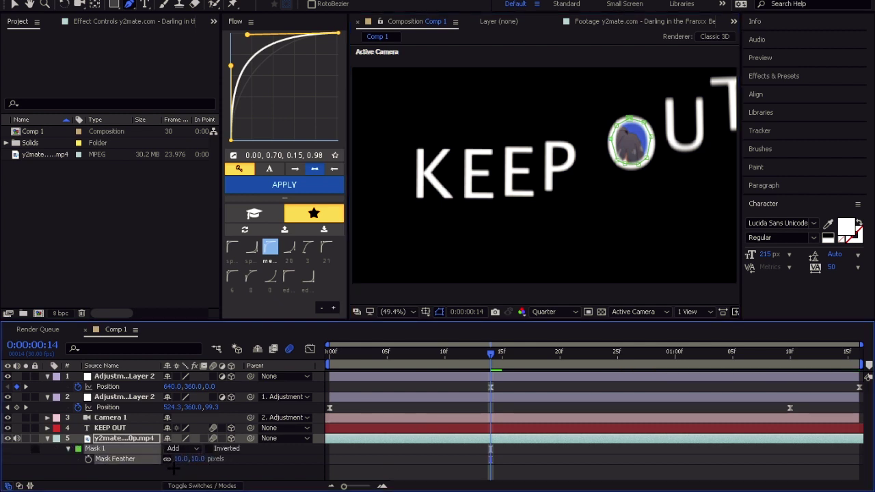
Reveal all of the footage mask's properties and add a Mask Path keyframe at 0:00:00:14
key(m)
key(m)
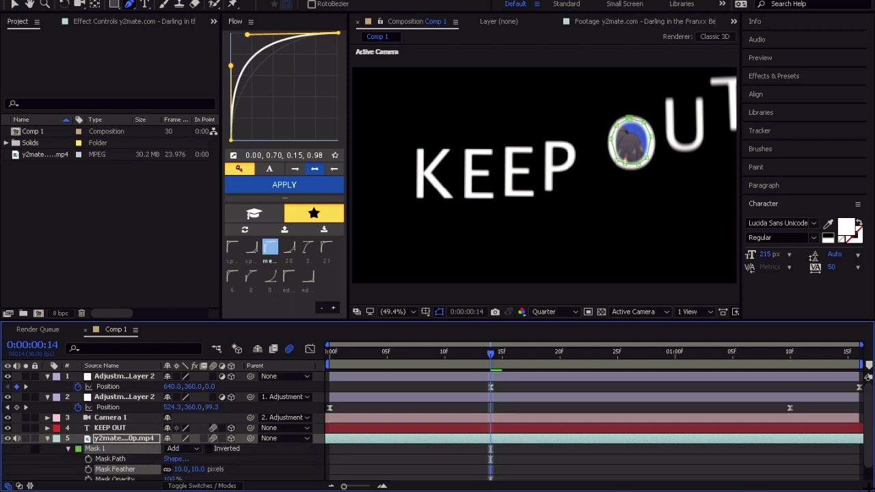
scroll(595, 424, down, 1)
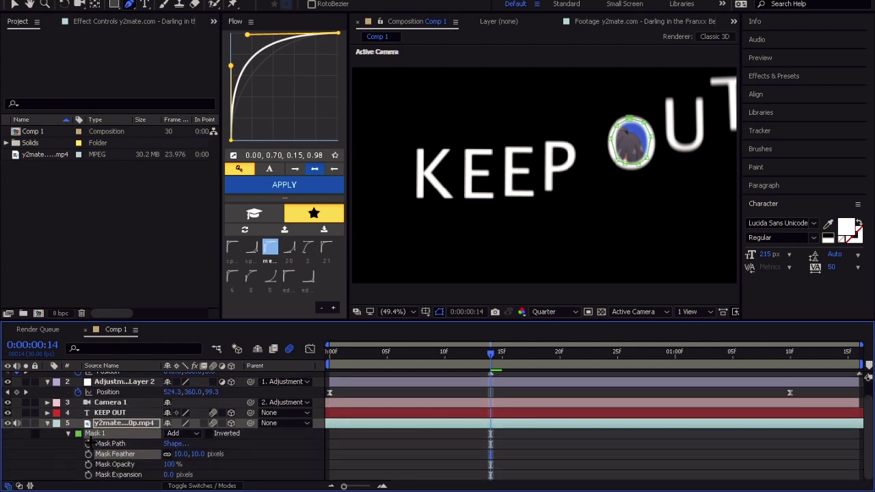
click(101, 444)
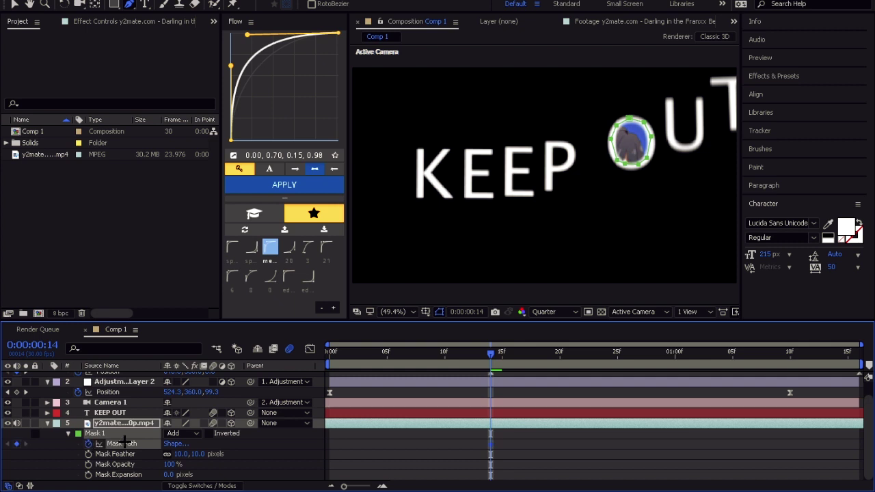
At 0:00:00:17, move the whole mask down so it sits over the O again
key(Page_Down)
key(Page_Down)
key(Page_Down)
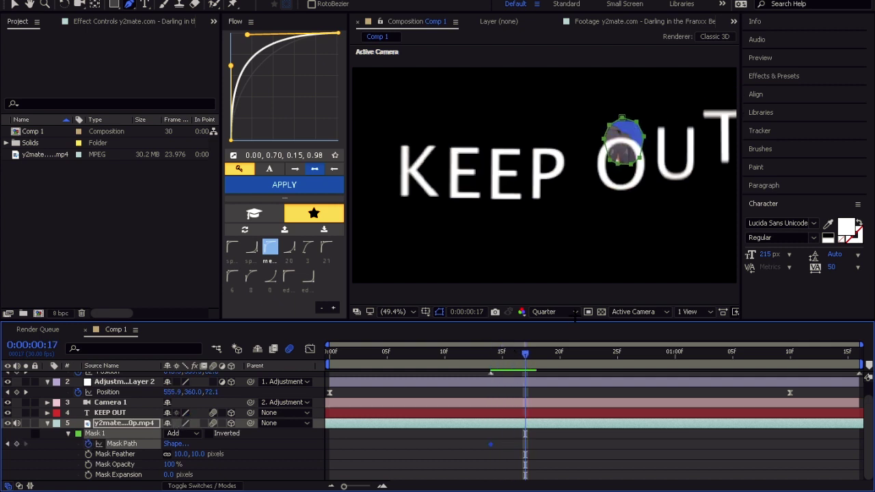
key(c)
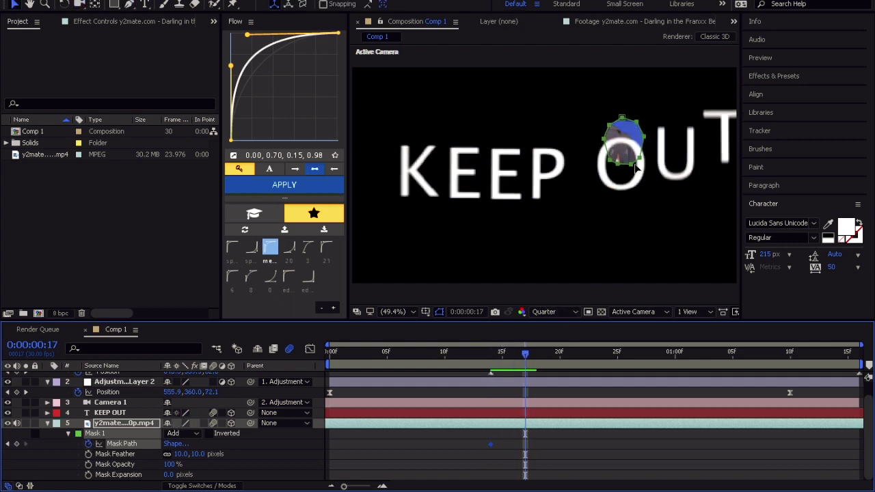
click(635, 167)
drag(633, 170, 616, 198)
Keyframe the mask path at 0:00:00:22, repositioning the mask inside the O
key(Page_Down)
key(Page_Down)
key(Page_Down)
key(Page_Down)
key(Page_Down)
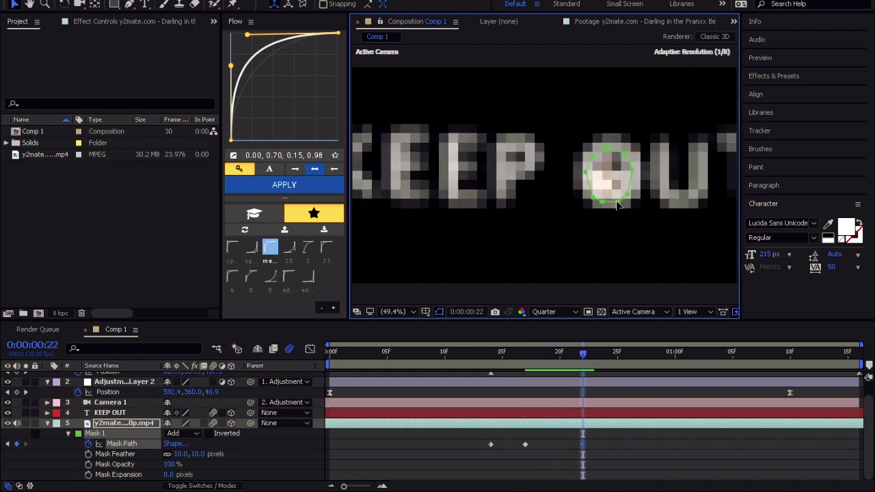
At 0:00:00:27, move the mask's individual points outward to follow the enlarged O
key(Page_Down)
key(Page_Down)
key(Page_Down)
key(Page_Down)
key(Page_Down)
double_click(624, 212)
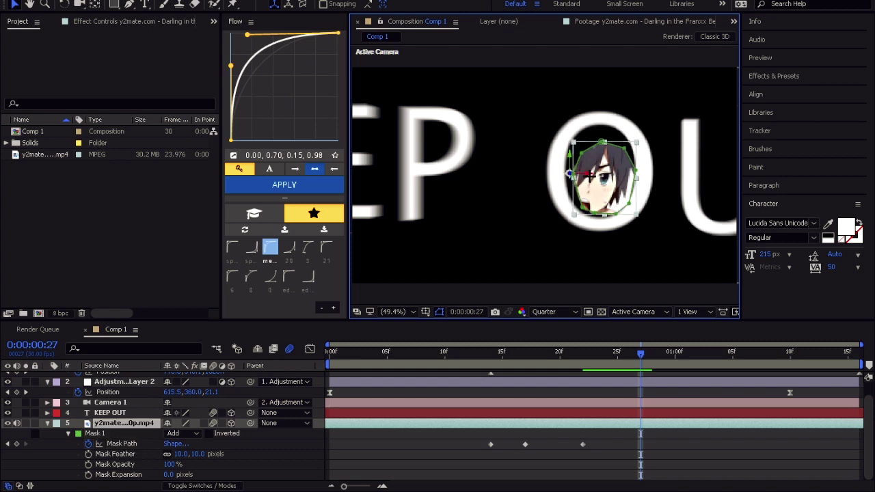
drag(583, 153, 606, 117)
drag(624, 149, 643, 170)
drag(629, 204, 566, 207)
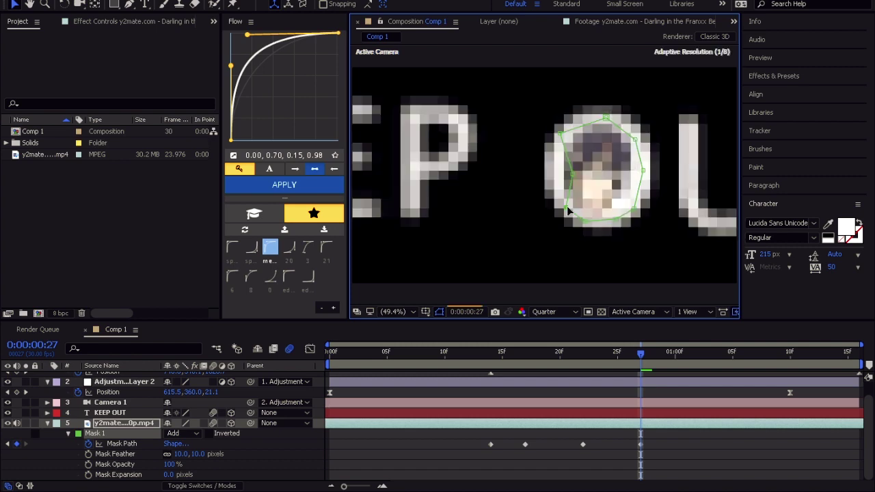
At 0:00:01:01, spread the mask points onto the ring of the O so the footage fills its opening
key(Page_Down)
key(Page_Down)
key(Page_Down)
key(Page_Down)
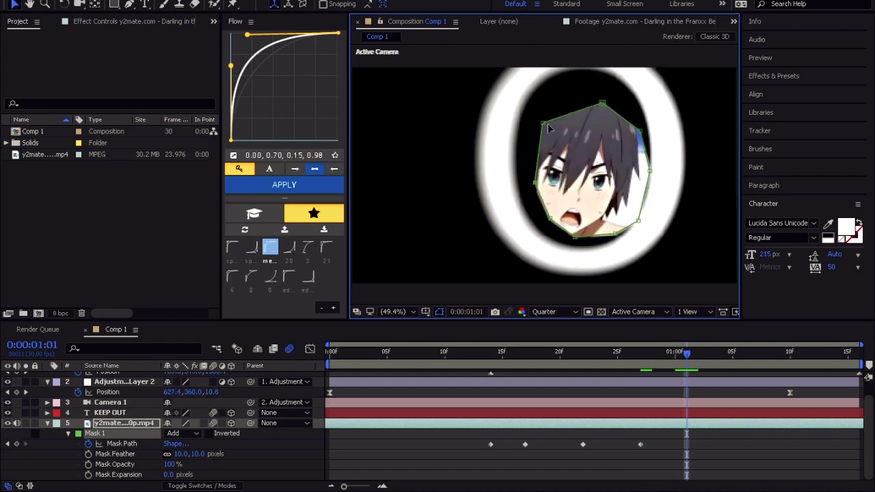
drag(506, 118, 496, 116)
drag(535, 183, 493, 191)
drag(549, 219, 579, 260)
drag(616, 234, 655, 222)
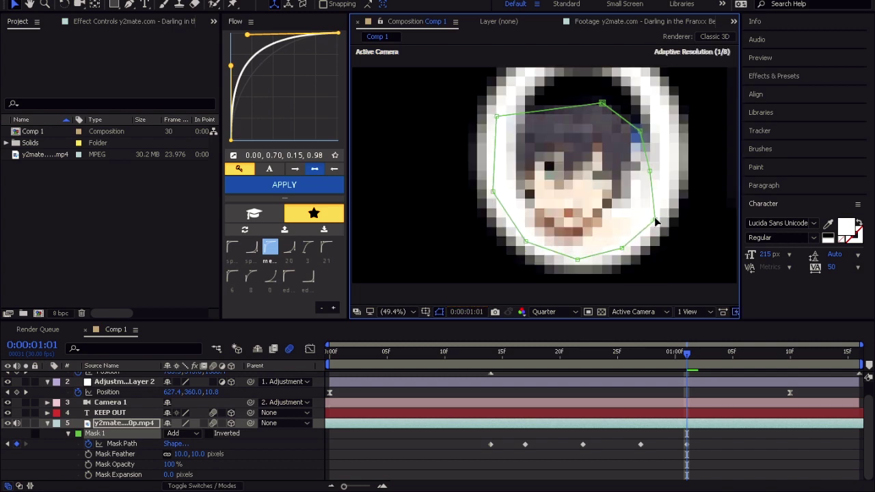
drag(650, 171, 637, 93)
drag(602, 104, 579, 56)
drag(497, 117, 508, 94)
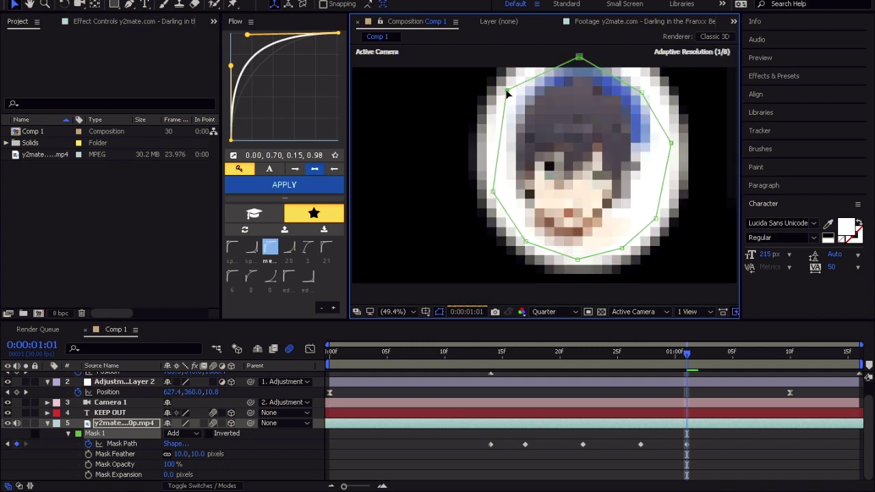
drag(642, 93, 648, 74)
drag(580, 58, 582, 46)
At 0:00:01:02, push the mask points further outward onto the O's ring
key(Page_Down)
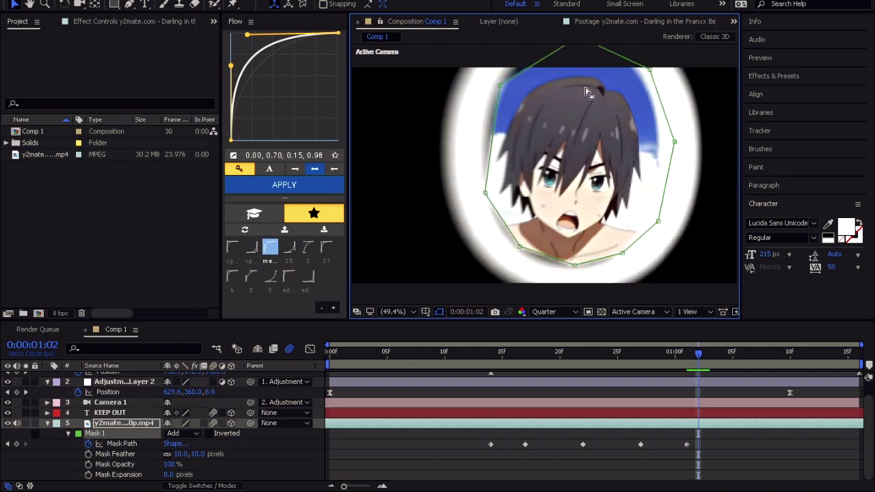
drag(501, 85, 478, 74)
drag(486, 193, 469, 203)
drag(520, 247, 504, 270)
drag(574, 265, 574, 283)
drag(622, 253, 629, 265)
drag(657, 223, 667, 227)
drag(675, 142, 682, 142)
drag(651, 70, 658, 68)
At 0:00:01:05, expand the mask points beyond the frame, zooming the viewer out to 33.3% to reach the outer ones
key(Page_Down)
key(Page_Down)
key(Page_Down)
drag(457, 60, 317, 75)
drag(443, 210, 317, 251)
drag(484, 283, 487, 318)
drag(631, 282, 676, 294)
drag(675, 236, 737, 246)
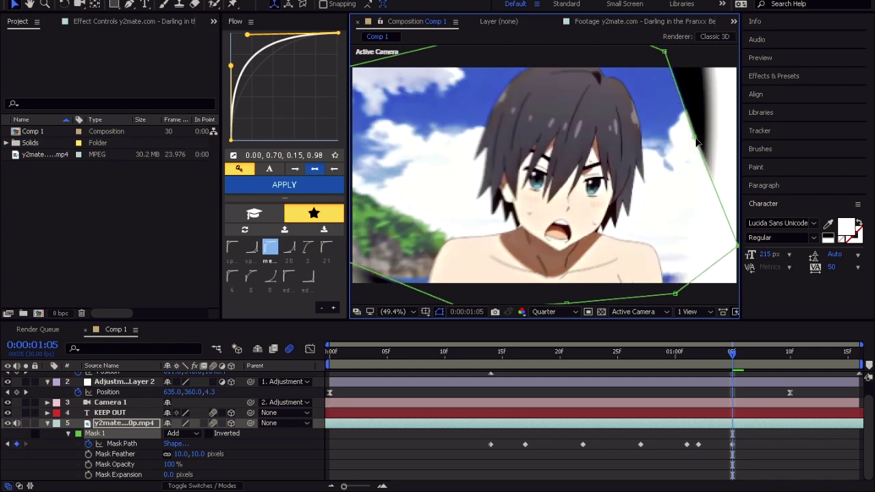
drag(665, 51, 714, 41)
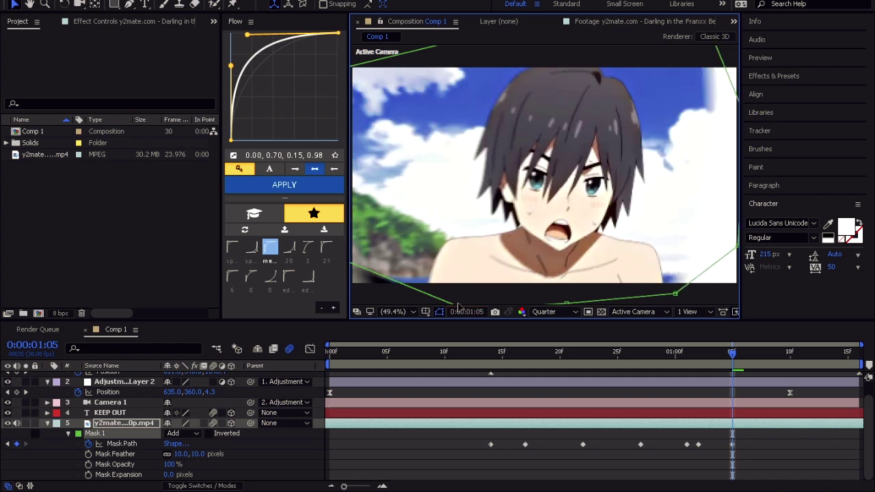
click(413, 312)
click(413, 186)
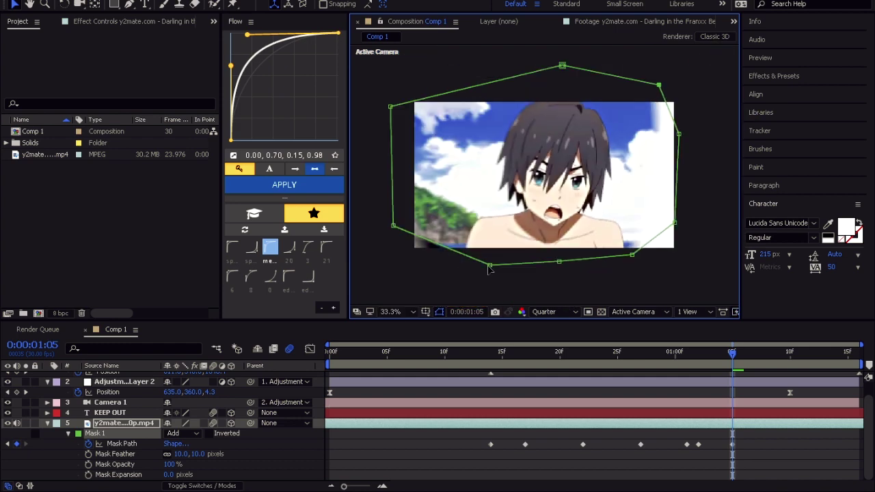
key(Page_Down)
key(Page_Down)
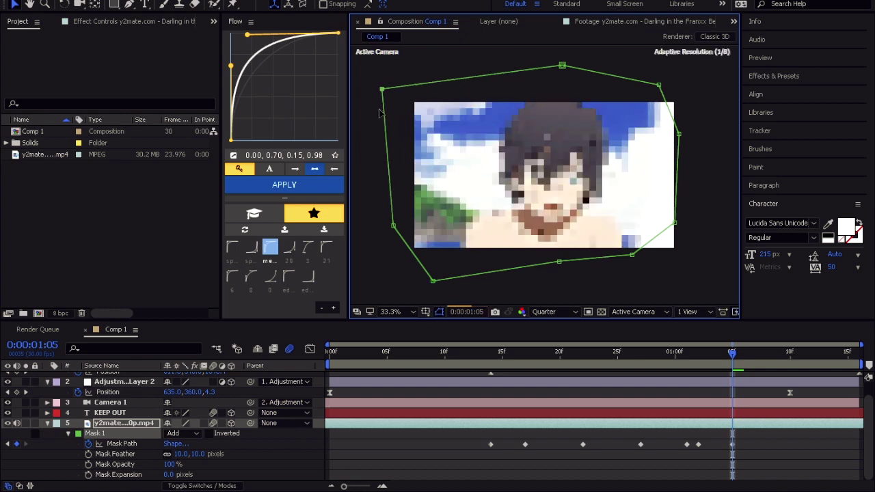
At 0:00:01:07, move the mask points further outside the frame on all sides
click(413, 312)
click(434, 108)
click(413, 312)
click(414, 186)
key(Page_Down)
key(Page_Down)
key(Page_Down)
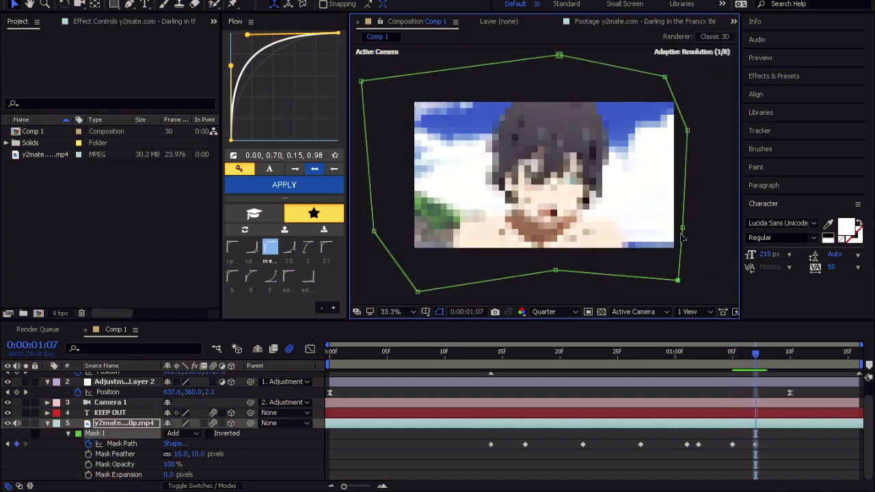
click(708, 463)
Split the footage layer at 0:00:00:14 and delete the portion before the split
drag(398, 353, 433, 359)
key(Page_Down)
key(Page_Down)
key(Page_Down)
key(Page_Down)
key(Page_Down)
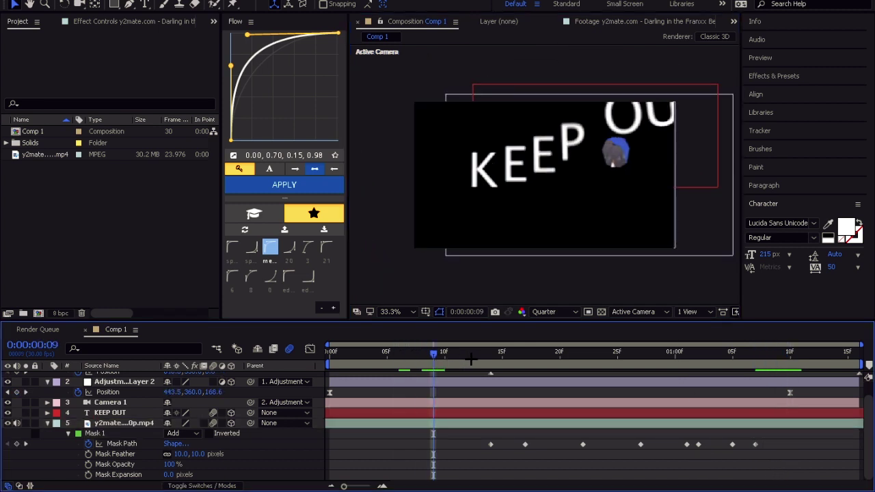
click(502, 420)
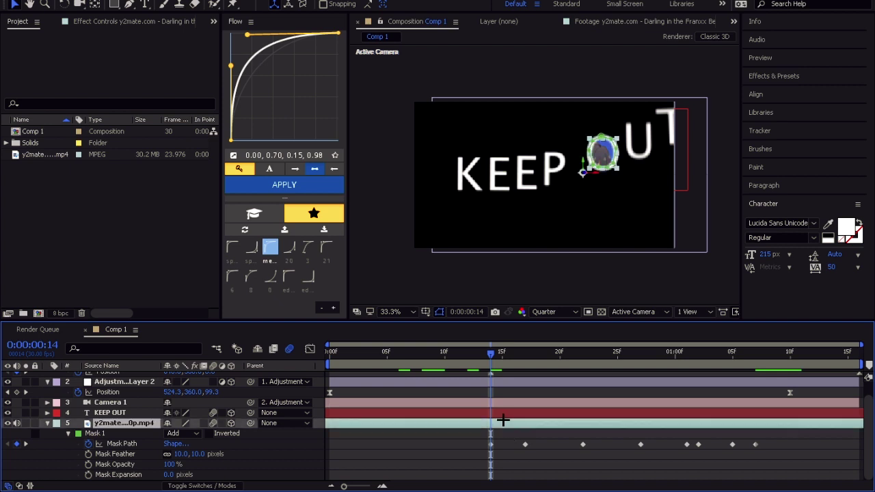
key(ctrl+shift+d)
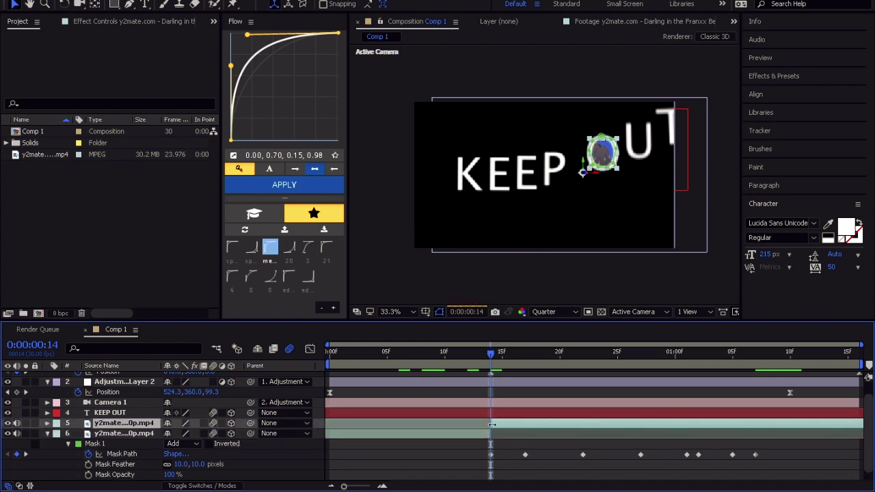
click(480, 433)
key(Delete)
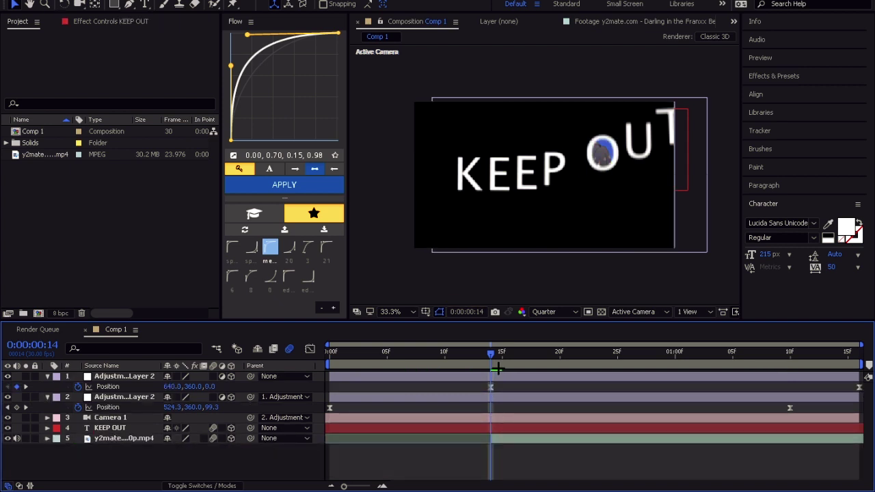
Preview the masked fly-through from the first frame, with the viewer magnification set to Fit up to 100%
click(484, 377)
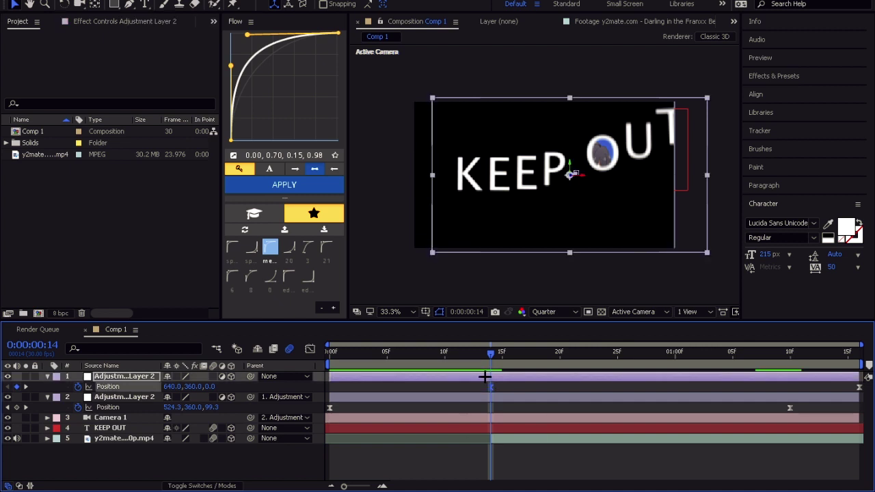
click(506, 439)
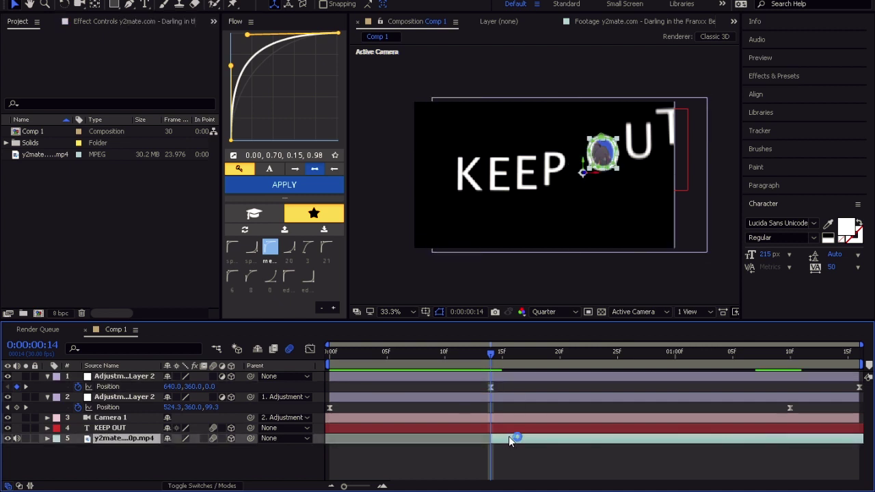
click(571, 451)
key(space)
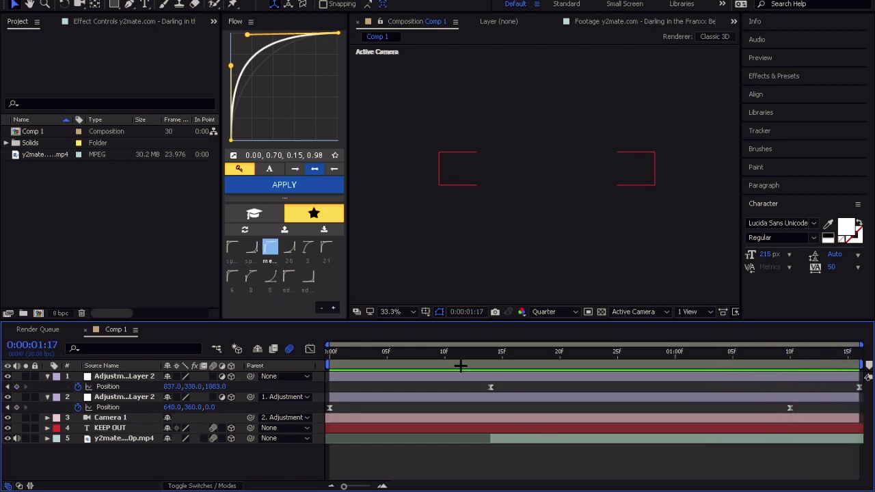
key(space)
click(407, 312)
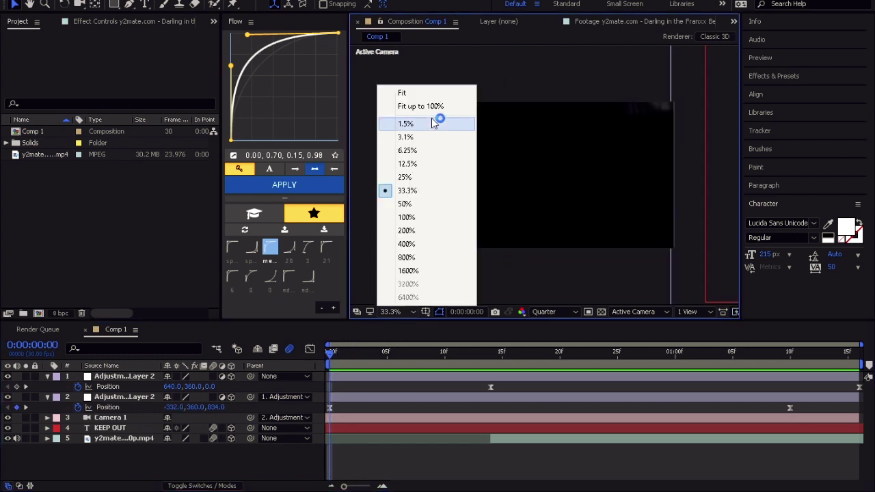
click(417, 104)
key(space)
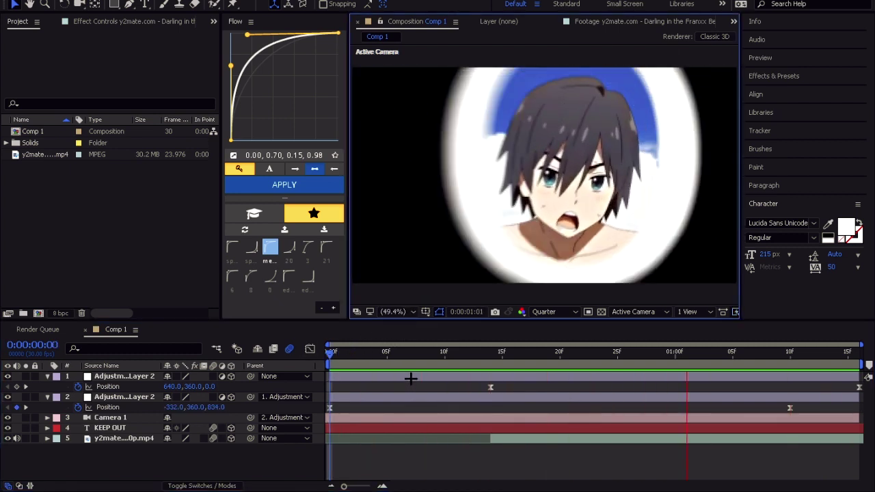
Keyframe the footage layer's opacity from 0% at 0:00:00:14 to 100% at 0:00:00:21
click(492, 350)
click(531, 438)
key(t)
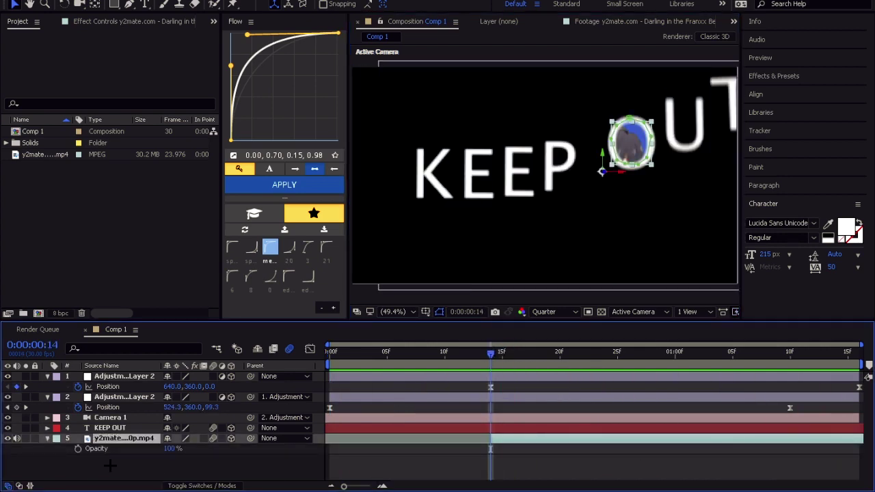
click(77, 449)
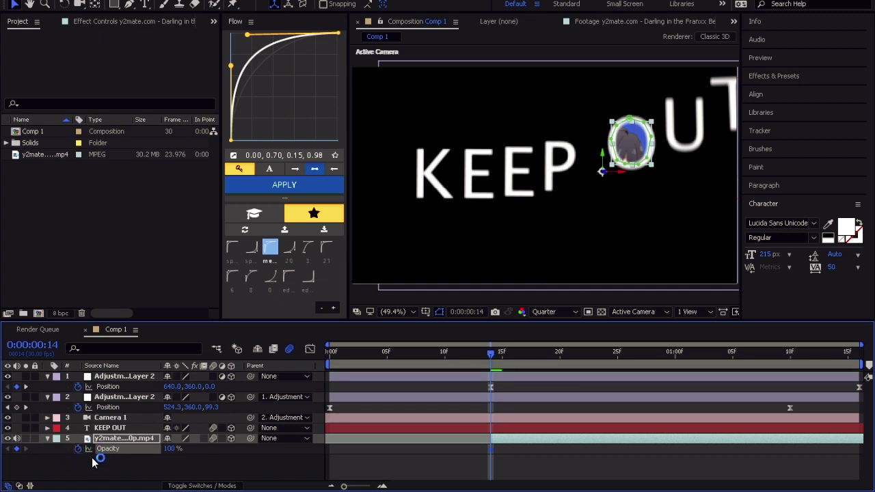
drag(171, 450, 31, 451)
drag(543, 356, 571, 355)
drag(168, 449, 381, 454)
Apply Easy Ease to both footage Opacity keyframes and preview the transition from the first frame
drag(601, 467, 467, 443)
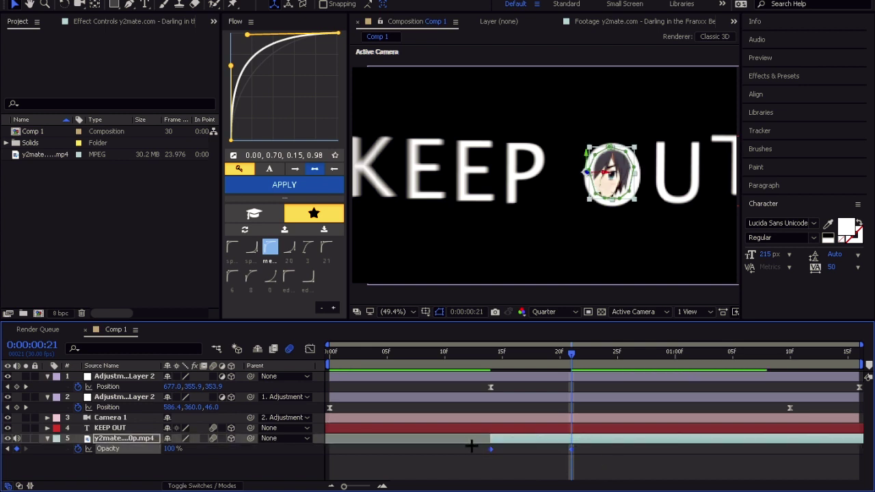
click(503, 469)
drag(412, 358, 256, 382)
key(space)
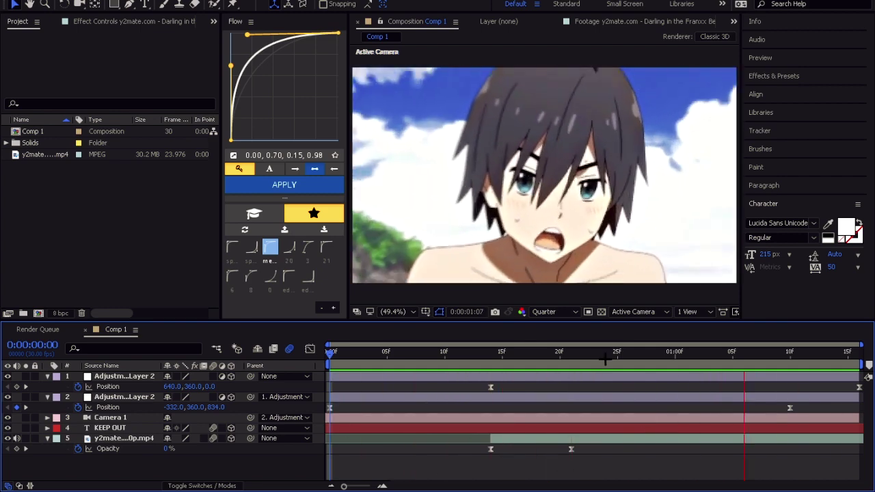
key(space)
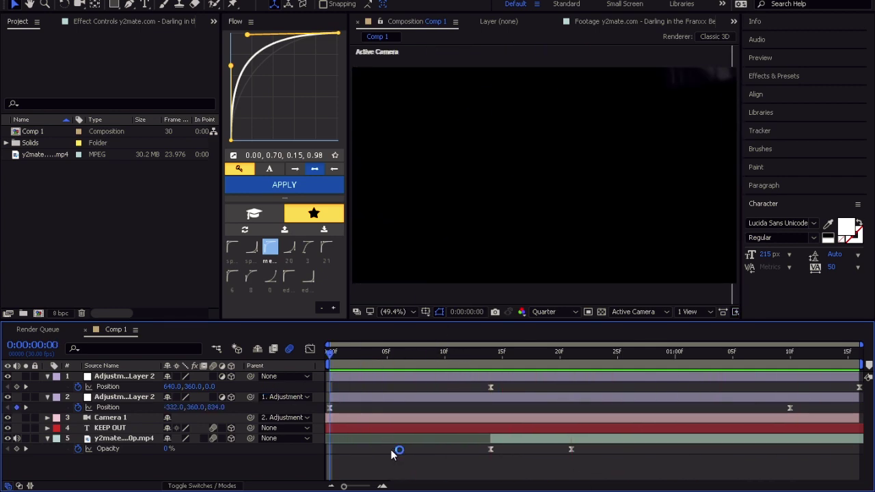
Create a comp-sized black solid and place it at the bottom of the layer stack
right_click(221, 467)
click(182, 467)
right_click(212, 469)
mouse_move(367, 335)
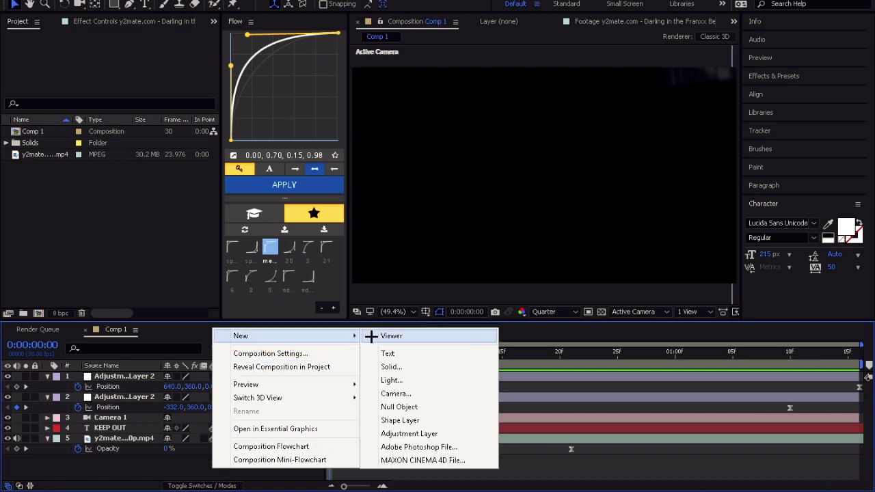
click(410, 367)
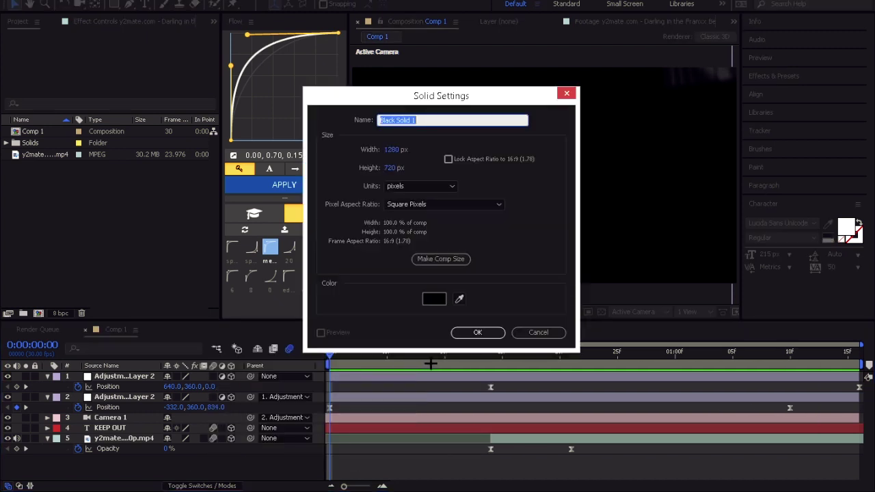
click(490, 333)
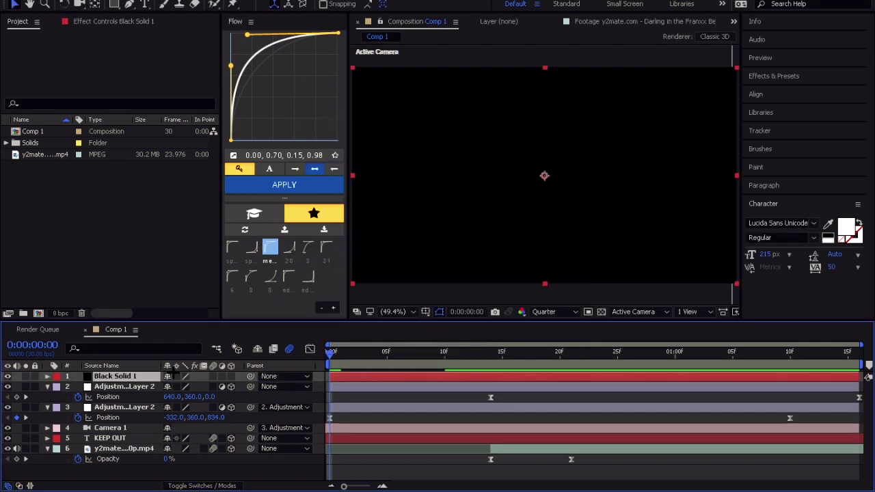
drag(122, 378, 117, 469)
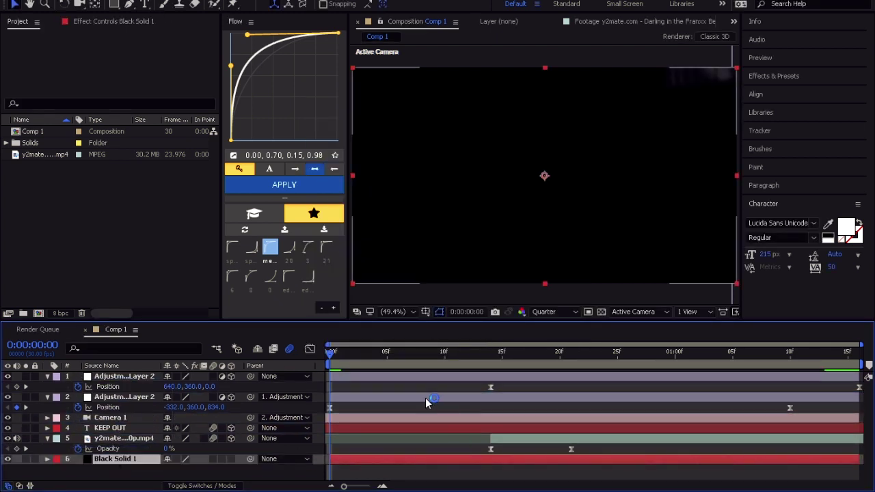
Move the current time to 0:00:00:07 and duplicate the black solid
click(410, 354)
key(ctrl+space)
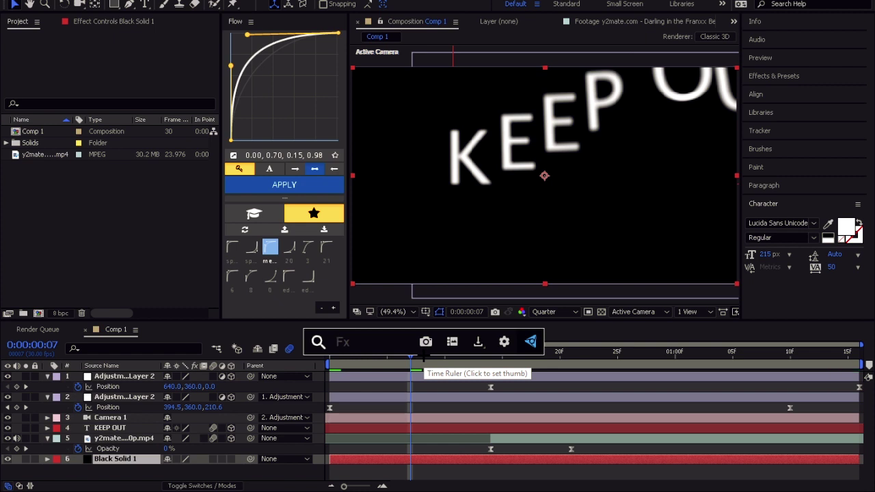
click(468, 463)
key(ctrl+d)
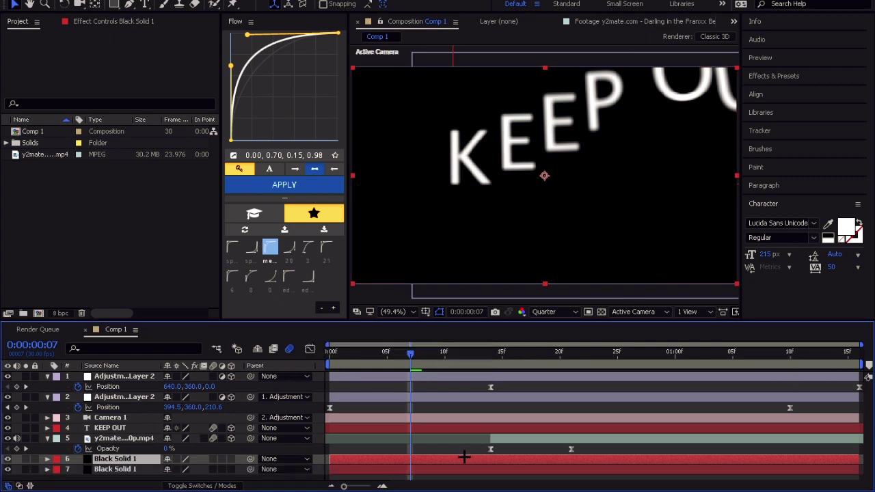
Apply the Optical Flares effect to the duplicated black solid
key(ctrl+space)
text(opti)
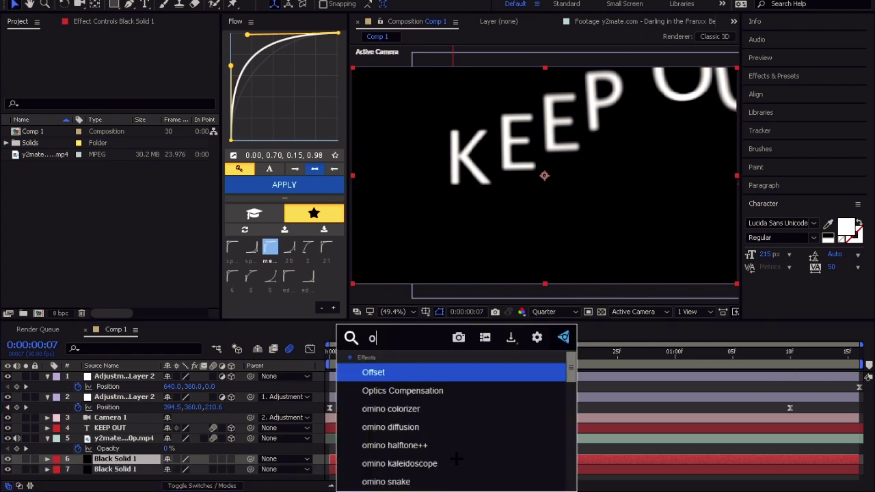
key(Up)
key(Up)
key(Up)
key(Return)
Move the flare solid to the top of the layer stack and set its Render Mode to On Transparent
drag(113, 462, 130, 373)
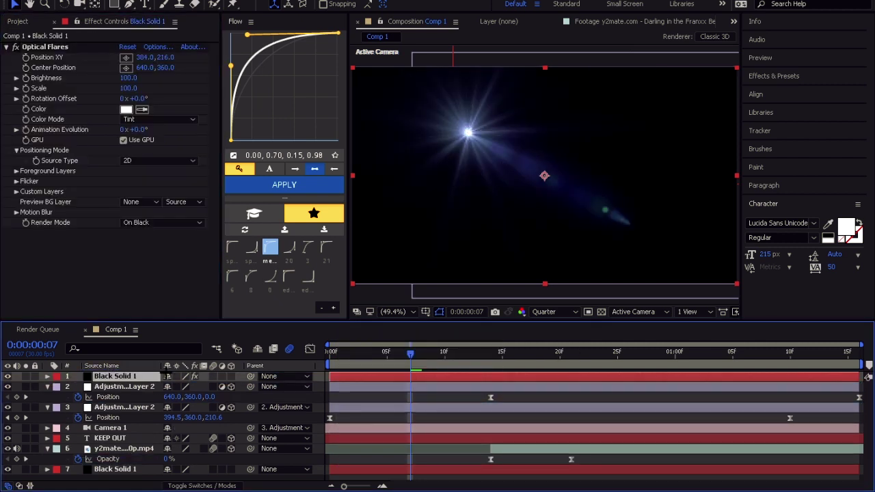
click(130, 219)
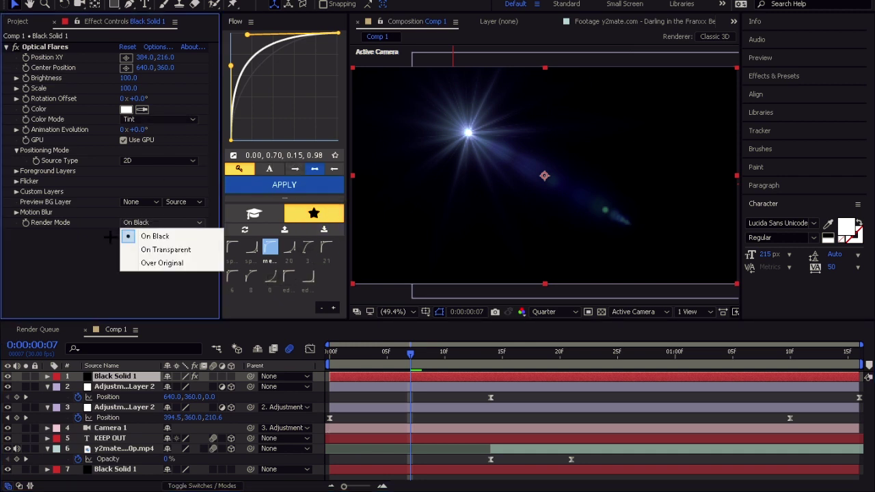
click(157, 248)
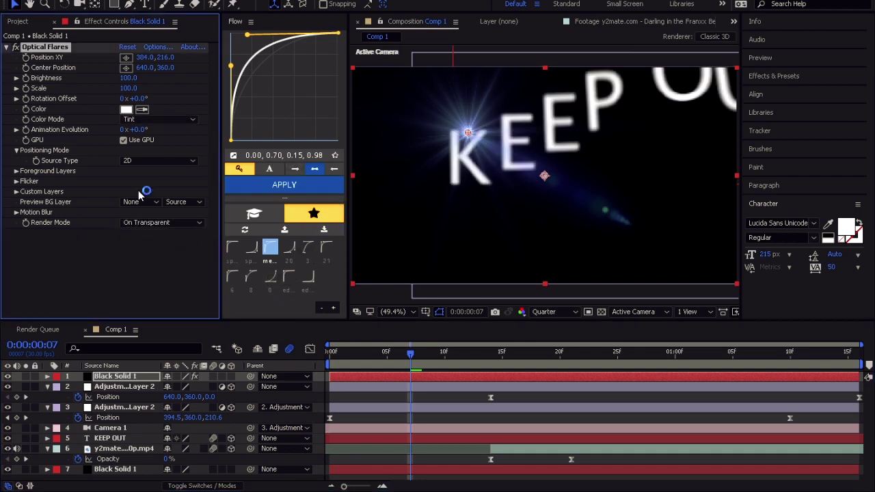
Clear all default elements of the flare and add a basic Glow lens object
click(156, 46)
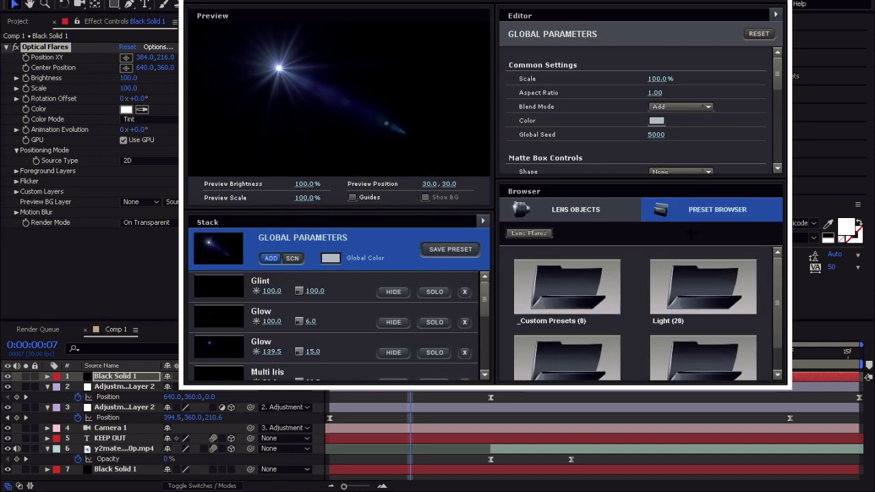
click(458, 1)
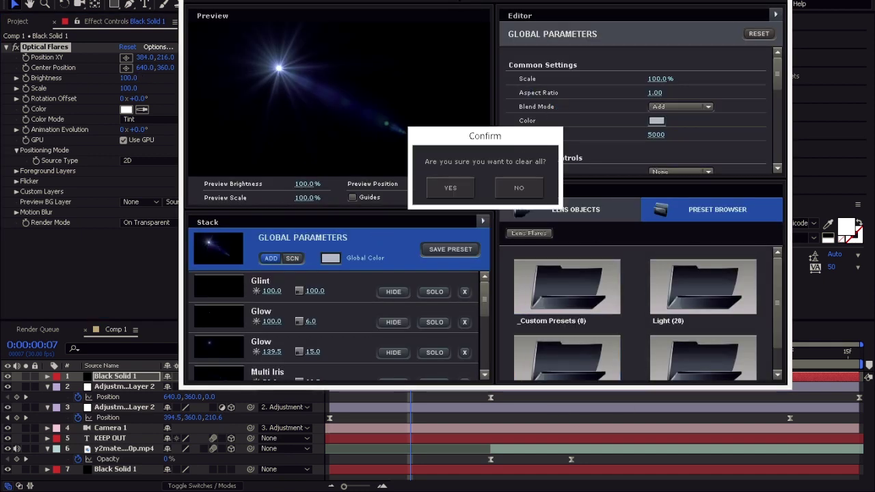
click(449, 187)
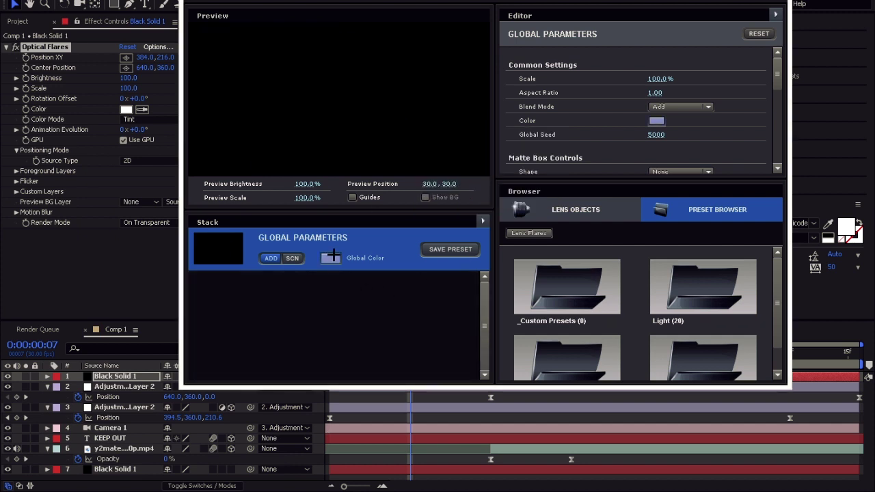
click(576, 209)
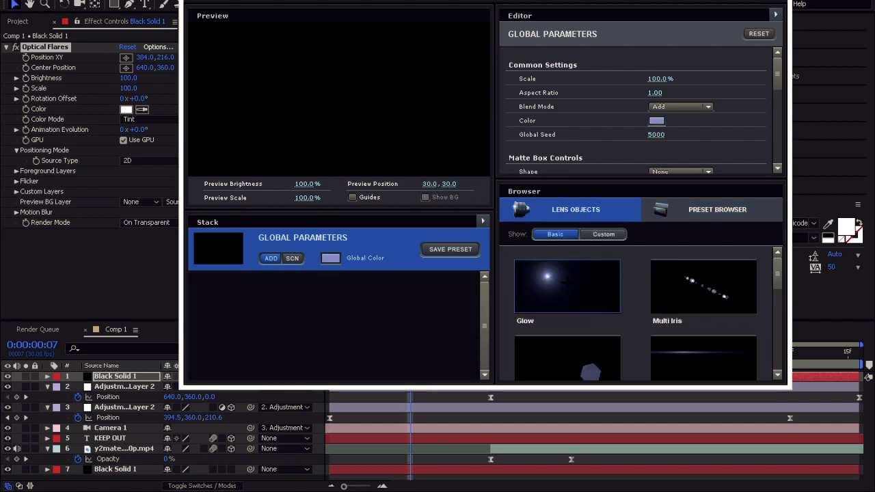
click(566, 287)
Set the flare's Global Color to white
click(332, 259)
mouse_move(267, 235)
mouse_down()
mouse_move(223, 212)
mouse_move(166, 138)
mouse_up()
click(420, 335)
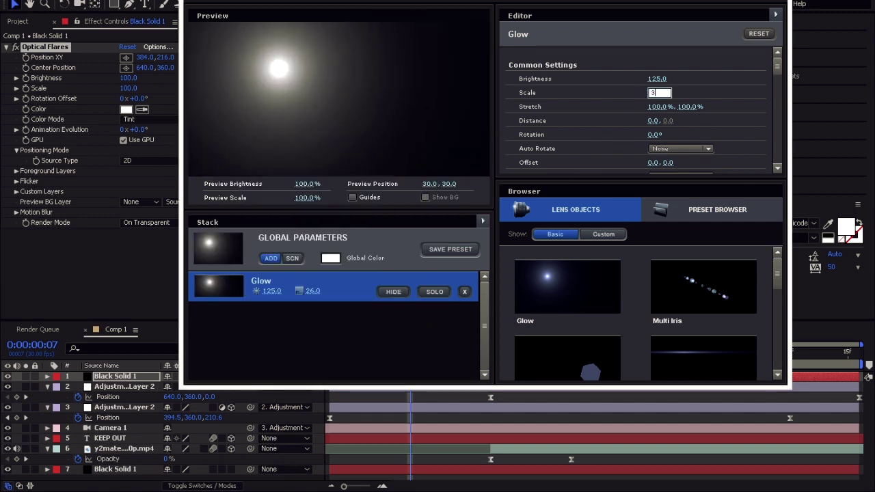
Set the Glow's scale to 30% and its brightness to 250, and accept the flare design
text(30)
key(Return)
click(657, 79)
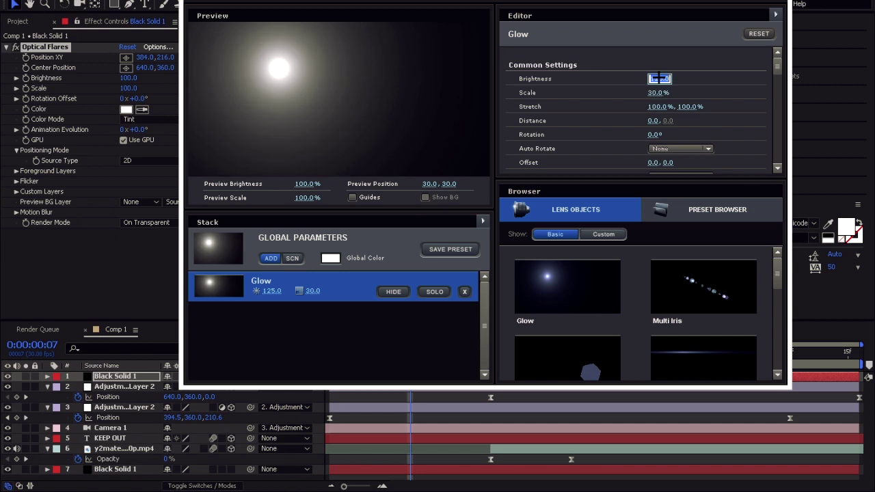
key(Return)
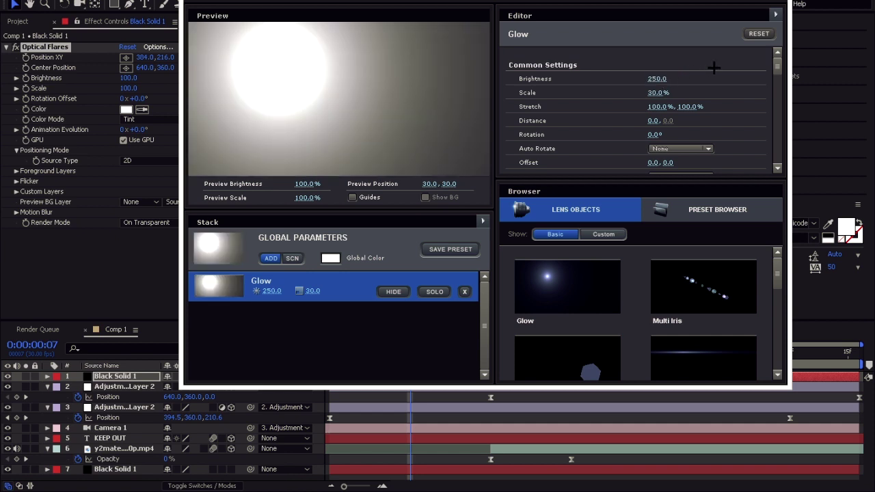
click(743, 2)
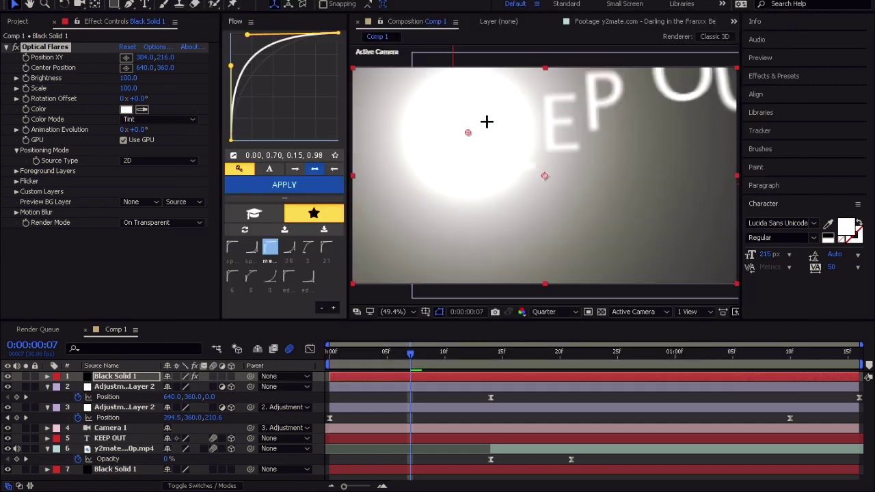
Position the flare above the frame at about 659.4, -324.8 and keyframe its Brightness at 50 at 0:00:00:14
drag(467, 132, 548, 1)
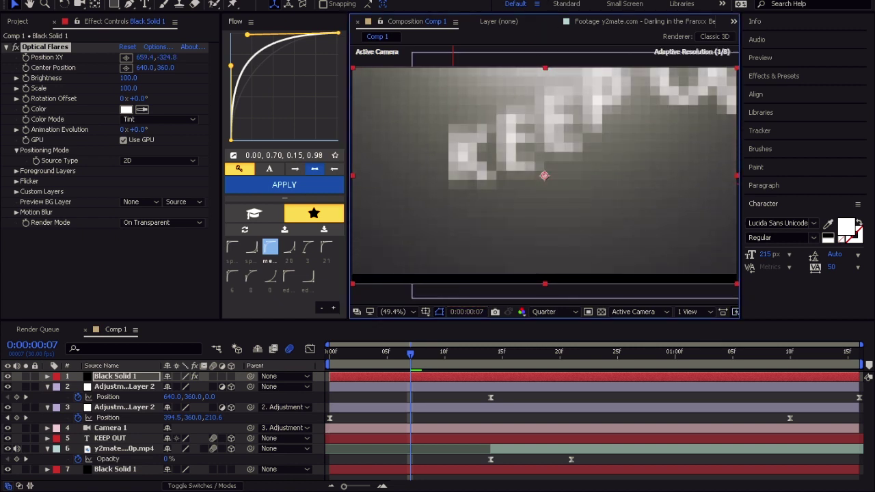
drag(410, 353, 491, 353)
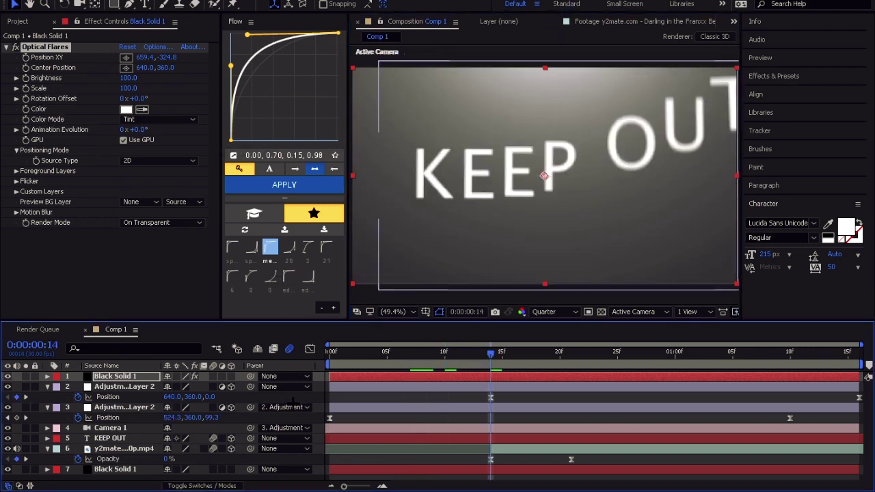
click(26, 79)
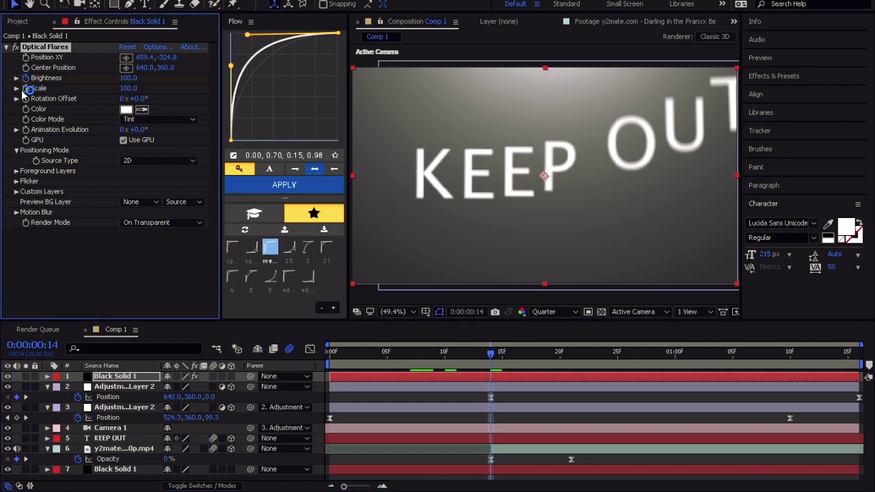
click(127, 79)
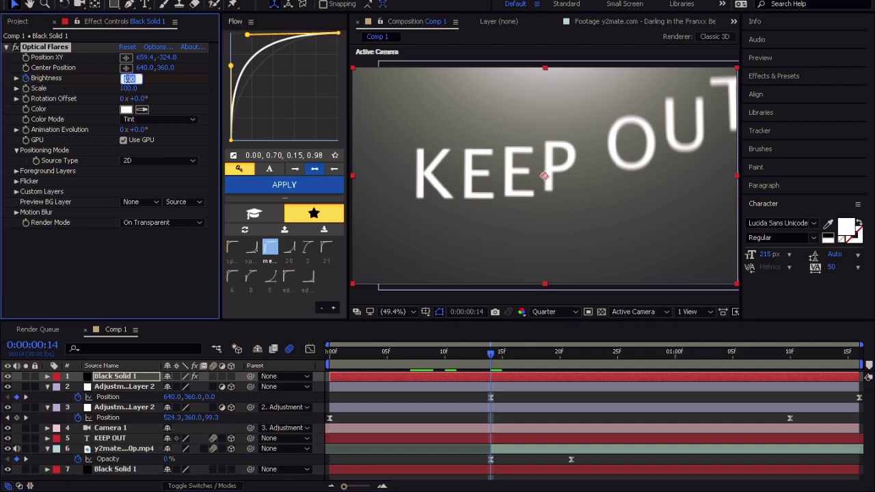
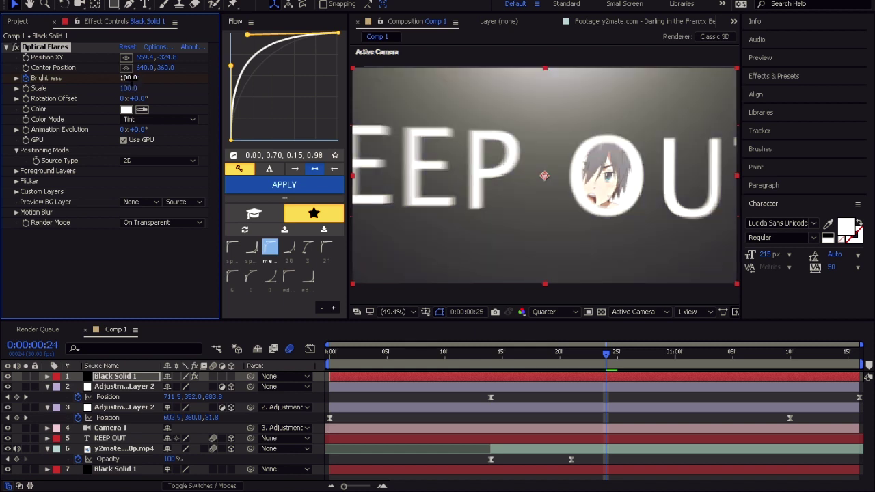
Keyframe the flare's Brightness to 100 at 0:00:00:24, 150 at 0:00:01:03 and 50 at 0:00:01:10
key(space)
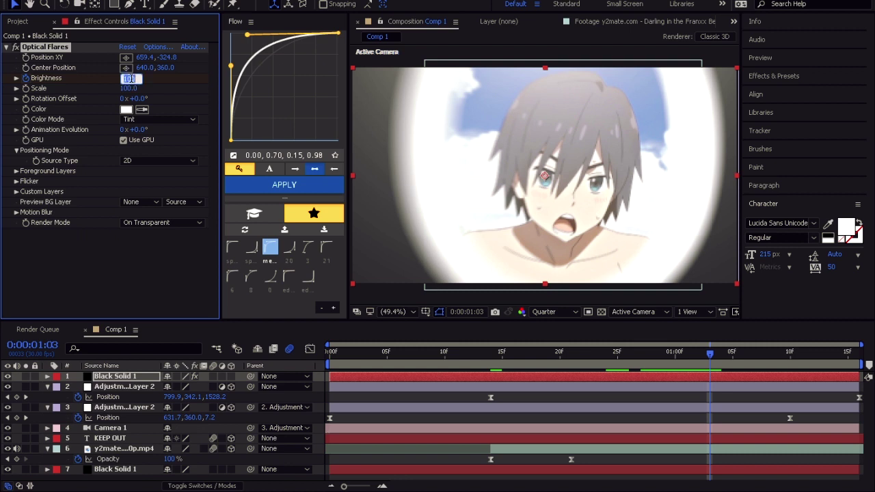
key(Return)
key(space)
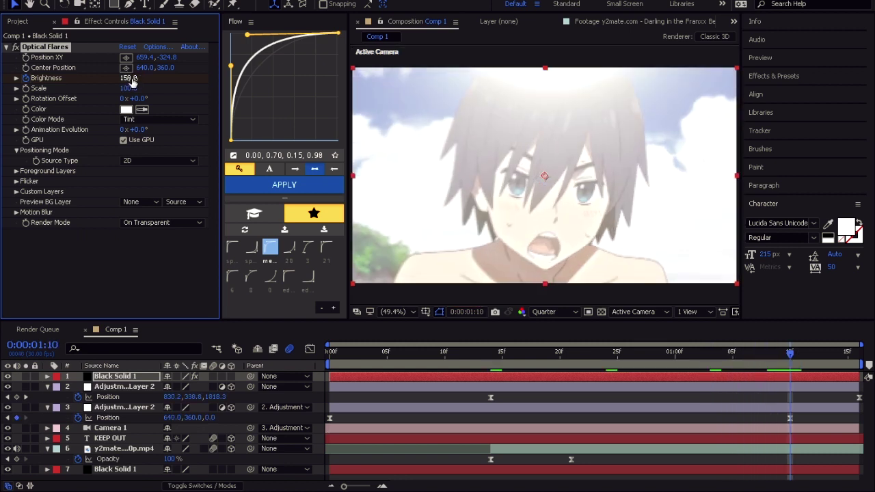
click(132, 79)
text(50)
key(Return)
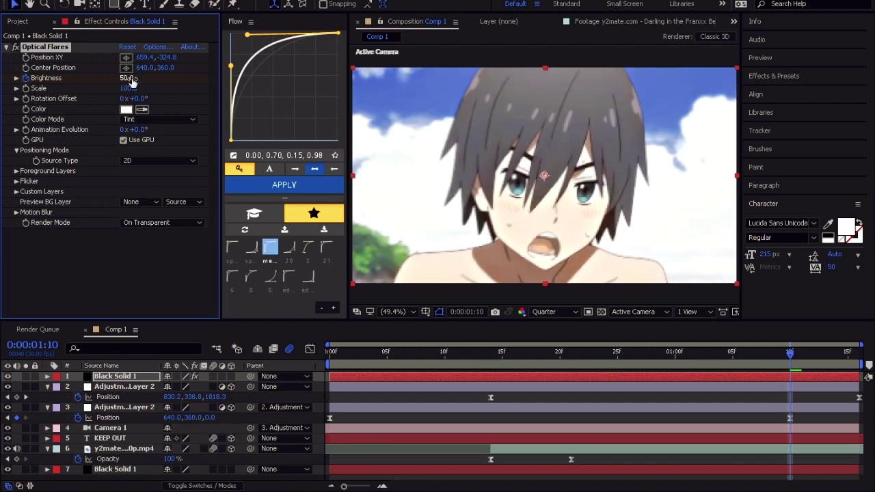
Apply Easy Ease to all four flare Brightness keyframes and preview the animation from the first frame
key(u)
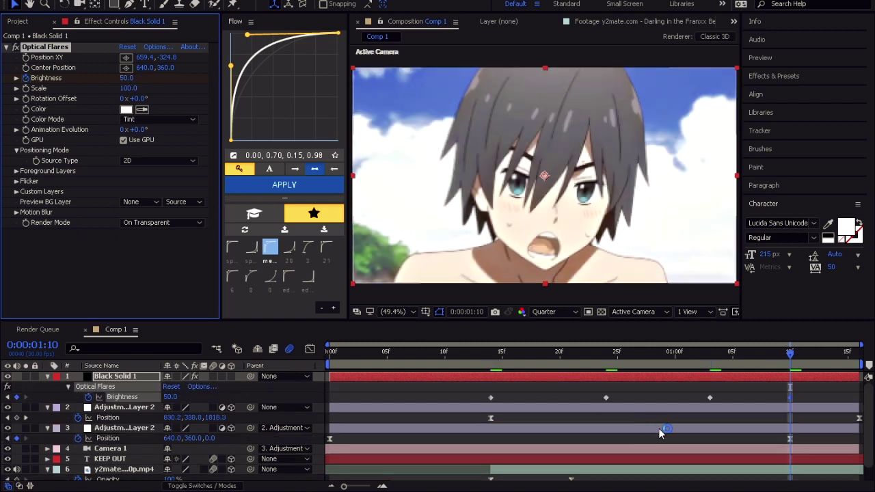
drag(811, 391, 422, 404)
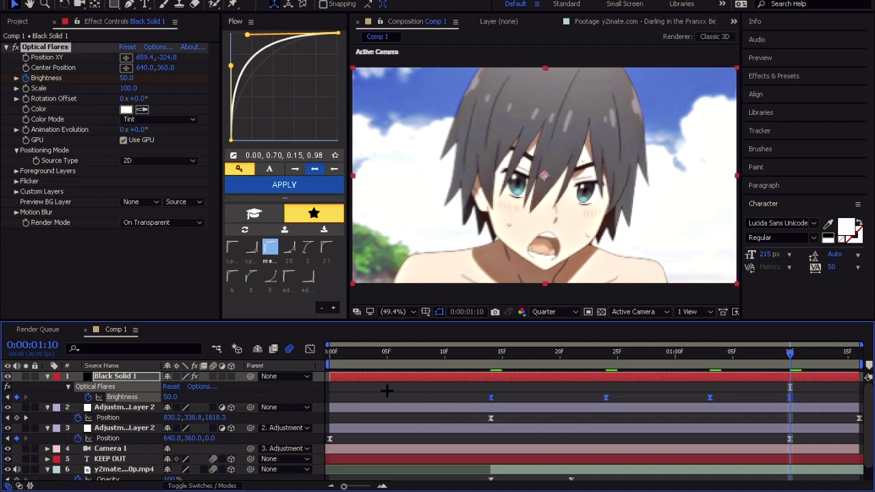
click(329, 355)
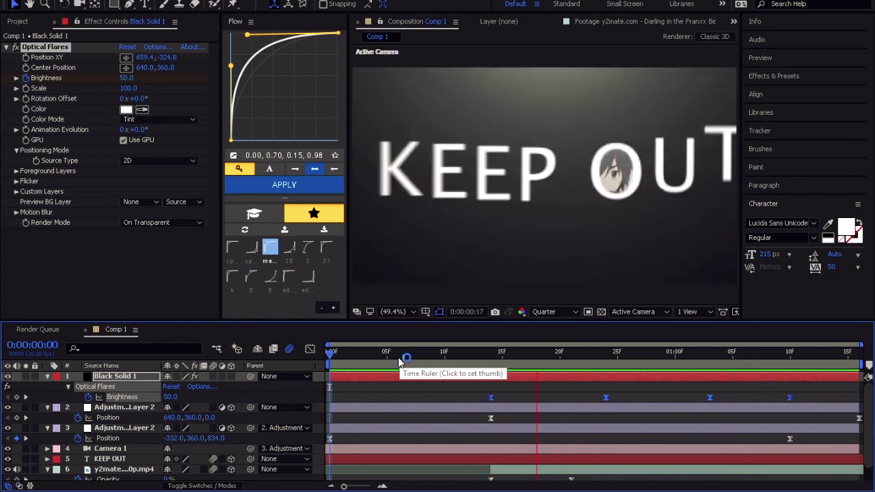
click(399, 357)
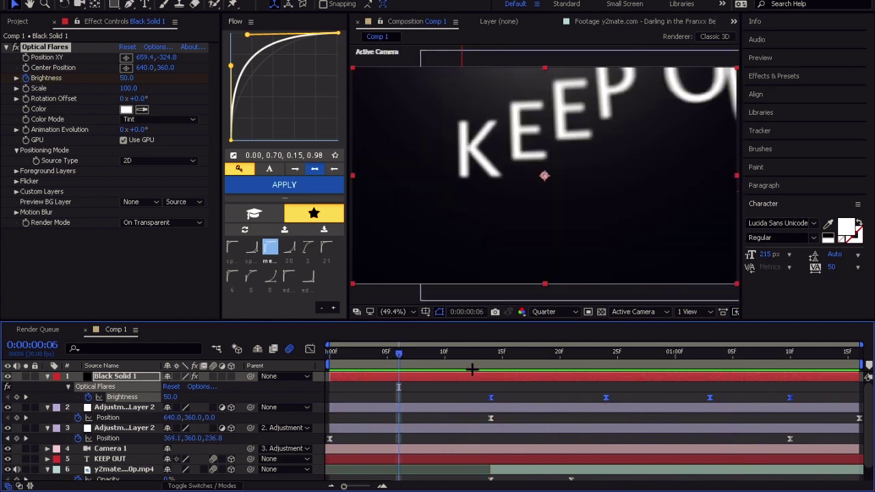
drag(473, 360, 319, 399)
Duplicate the bottom black solid and apply Optical Flares to the copy, with Render Mode On Transparent
scroll(866, 409, down, 1)
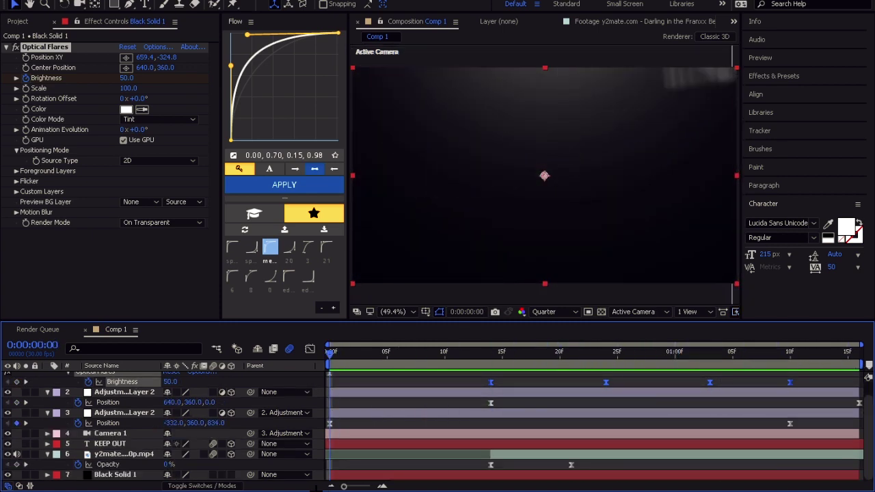
click(367, 474)
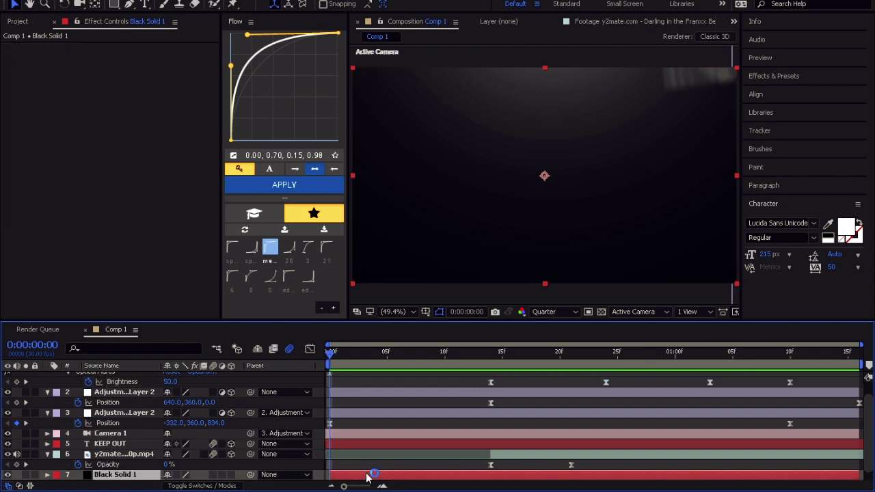
key(ctrl+d)
key(ctrl+space)
text(opti)
key(Down)
key(Return)
Load the JayJay preset from the Light presets into the second flare
click(157, 47)
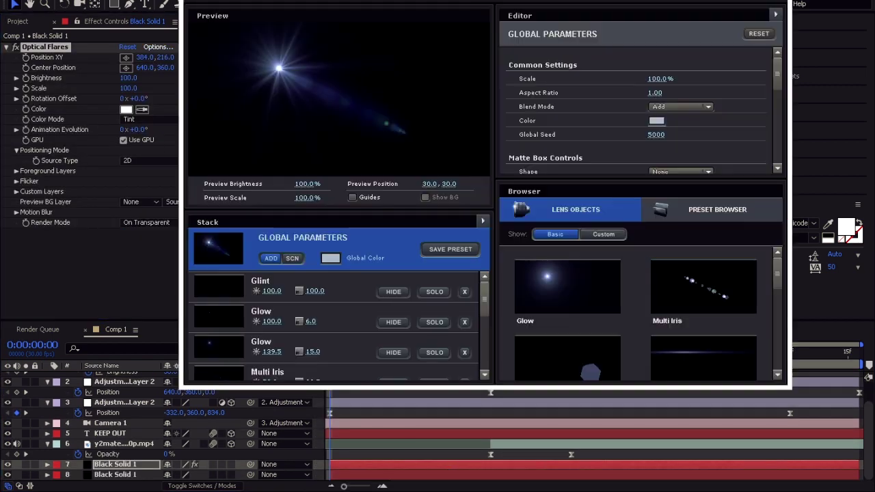
click(711, 209)
click(567, 288)
scroll(567, 307, down, 3)
click(567, 306)
Change the second flare's Global Color to light blue and position the flare beyond the frame's upper-right corner at about 1574.9, -102.0
click(331, 258)
mouse_move(386, 250)
mouse_down()
mouse_move(386, 210)
mouse_move(386, 252)
mouse_up()
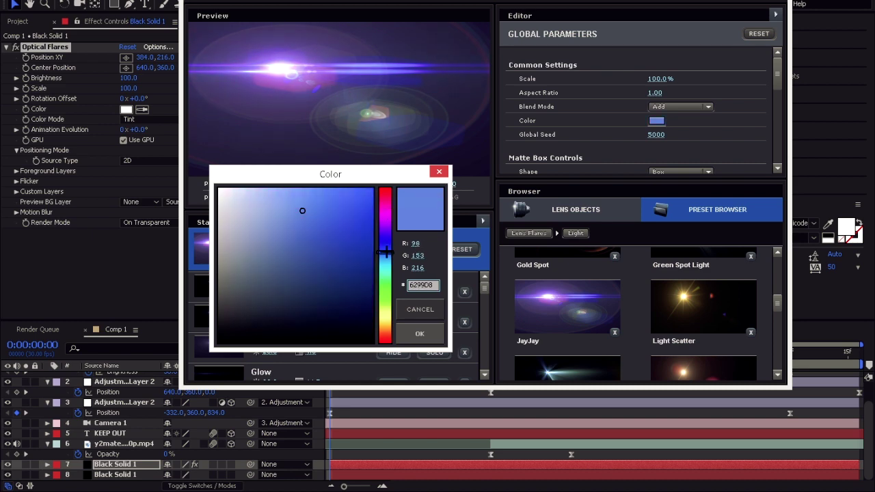
click(420, 334)
click(748, 6)
drag(469, 132, 824, 37)
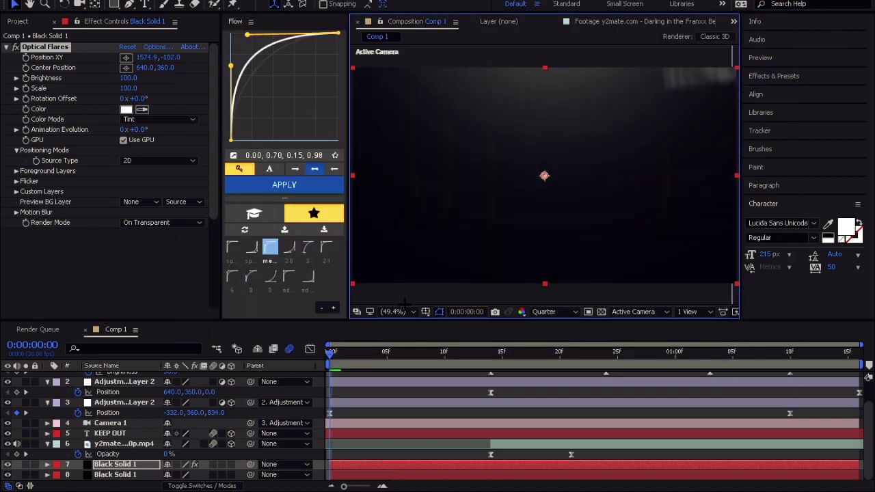
Look through the second flare's options and its stack of lens objects
click(158, 47)
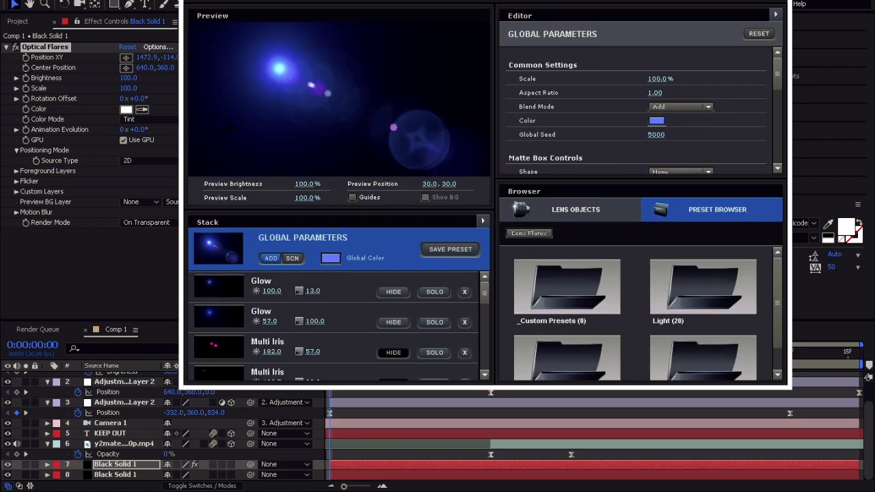
scroll(484, 305, down, 2)
scroll(382, 344, up, 2)
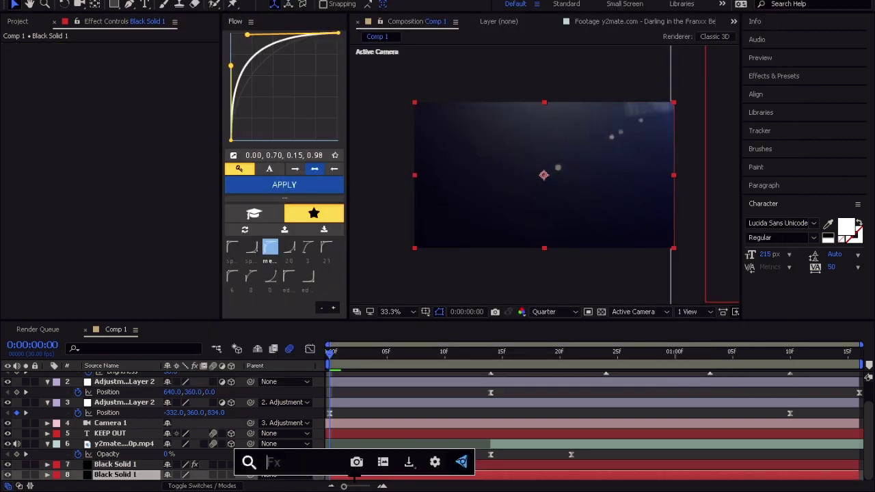
Apply Particular to the bottom black solid, load the Fairy Journey preset in the Designer, and show its size and rotation settings
text(part)
key(Return)
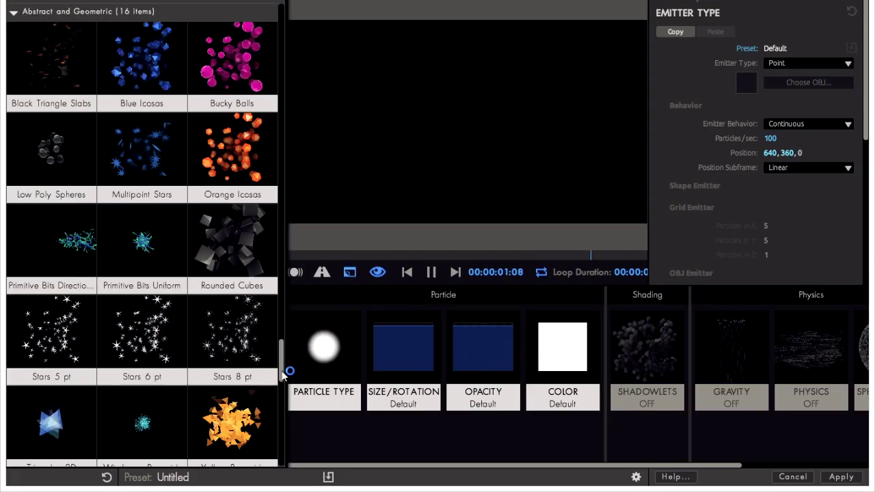
drag(282, 371, 282, 348)
click(142, 308)
click(380, 347)
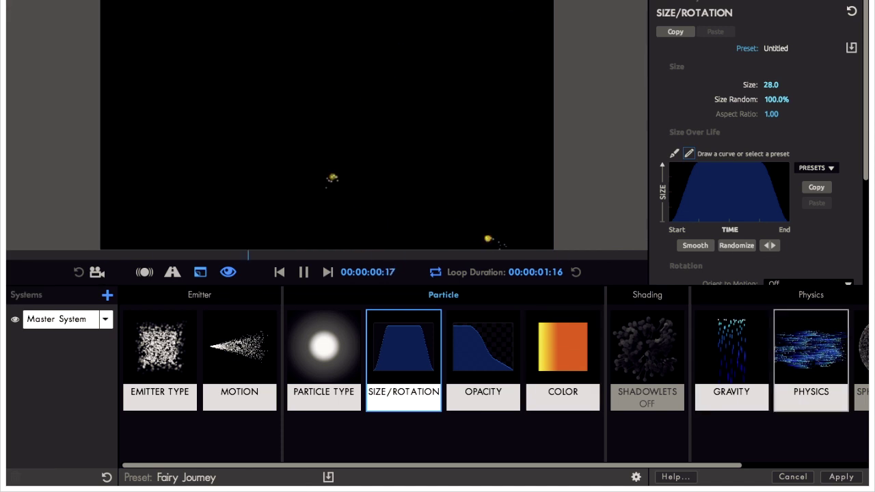
Edit one of the particle system's Physics values in the Designer
click(811, 349)
click(771, 202)
key(Return)
Set the box emitter's XYZ size to 5000 and its emission rate to 500 particles per second
click(159, 349)
click(771, 218)
text(5000)
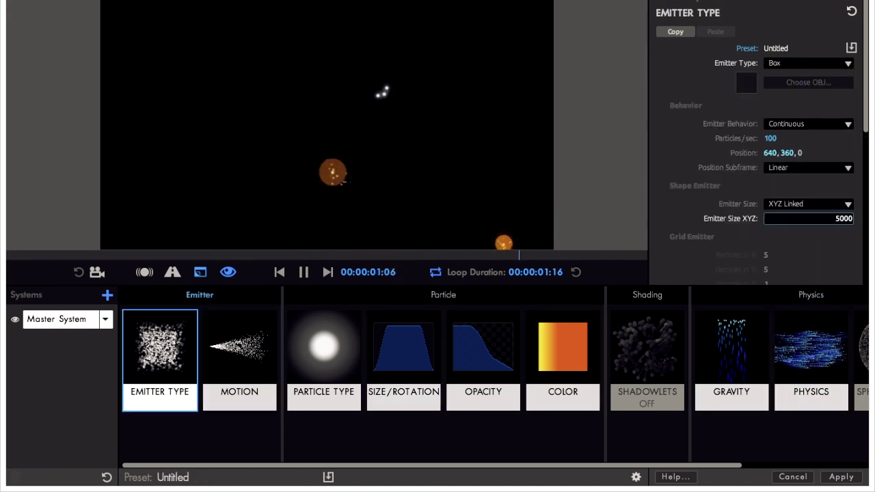
key(Return)
click(771, 138)
text(500)
key(Return)
Adjust two further Physics values of the particle system and apply the Designer settings to the solid
click(811, 349)
drag(770, 172, 820, 172)
mouse_move(771, 187)
mouse_down()
mouse_move(802, 199)
mouse_move(776, 188)
mouse_up()
click(833, 476)
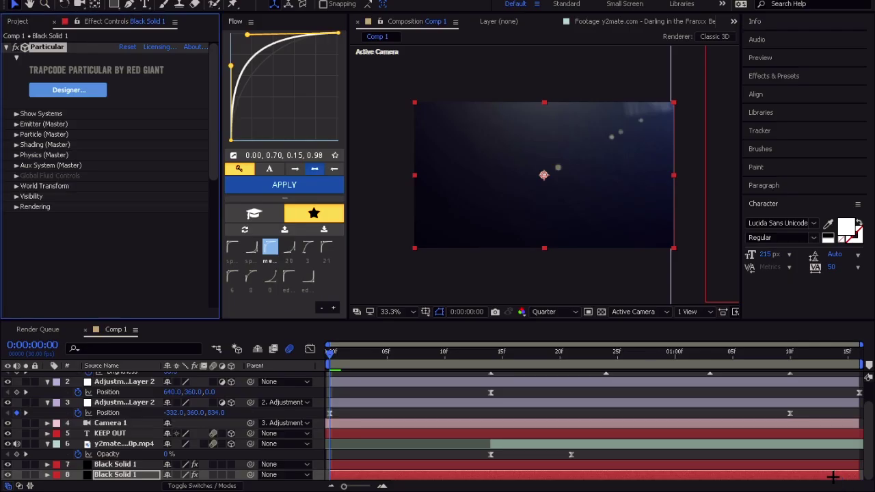
Set the Particular emitter to 300 particles per second, preview the composition, and return to the first frame
click(16, 123)
scroll(89, 304, down, 3)
key(Tab)
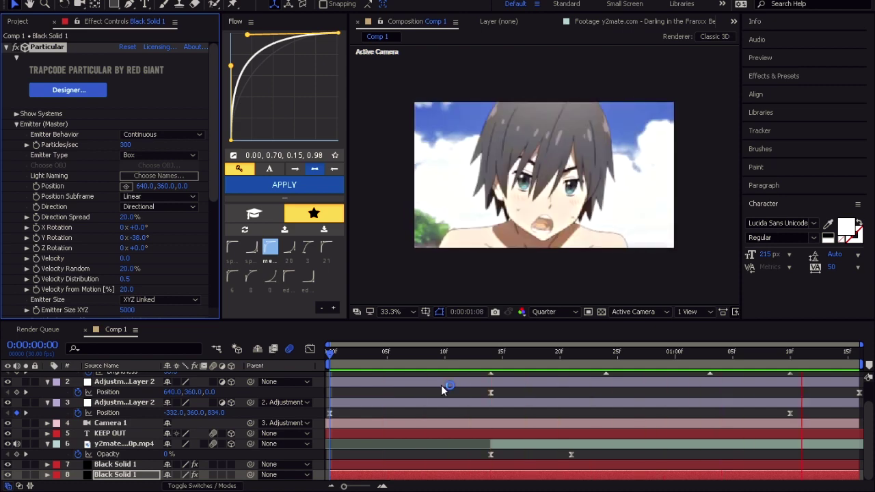
click(332, 353)
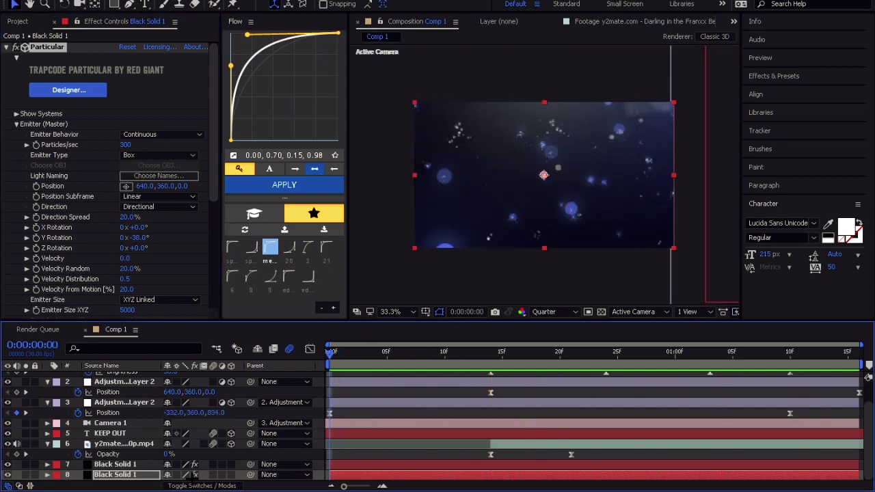
Enable motion blur on the bottom particle solid and set the composition view's magnification to Fit
click(216, 475)
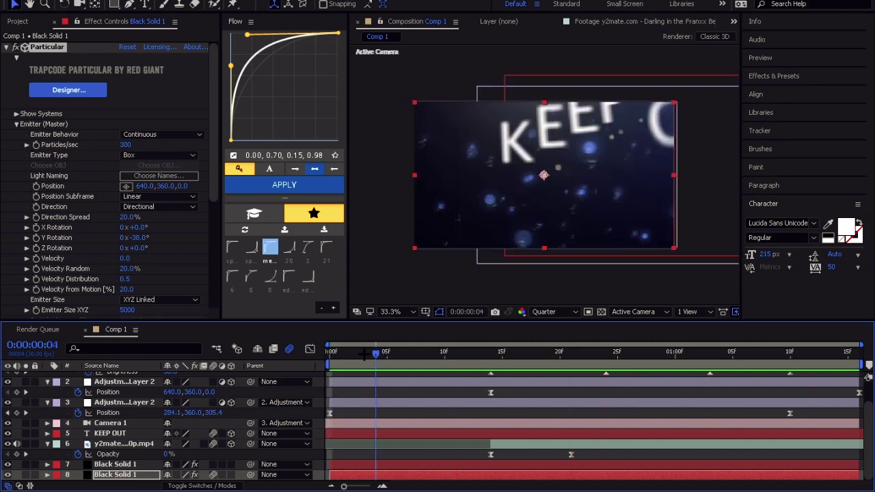
click(391, 312)
click(422, 106)
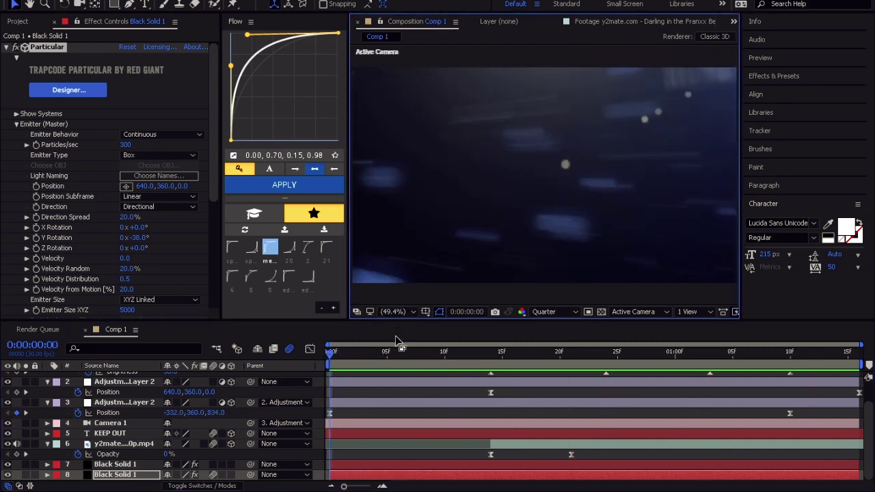